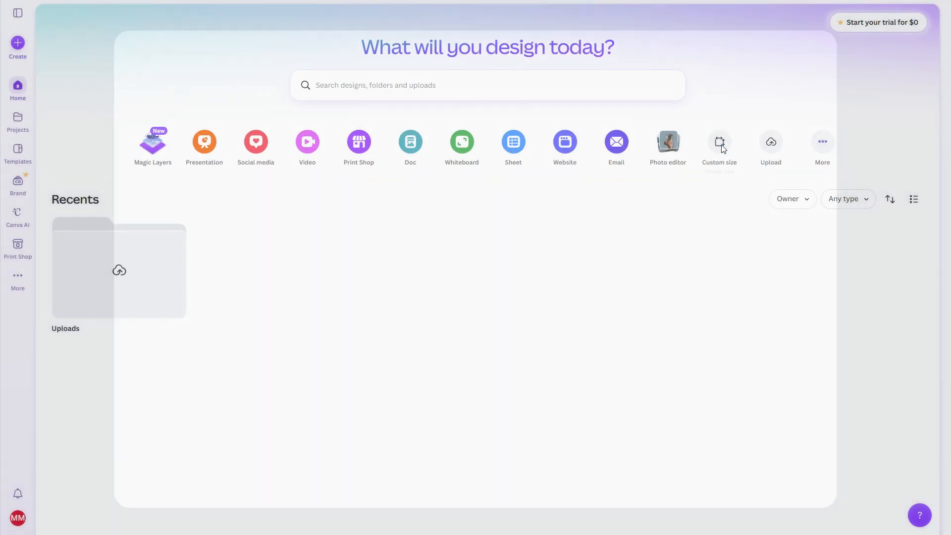
# Create a new custom-size design of 3600 × 3600 px.
pyautogui.click(352, 101)
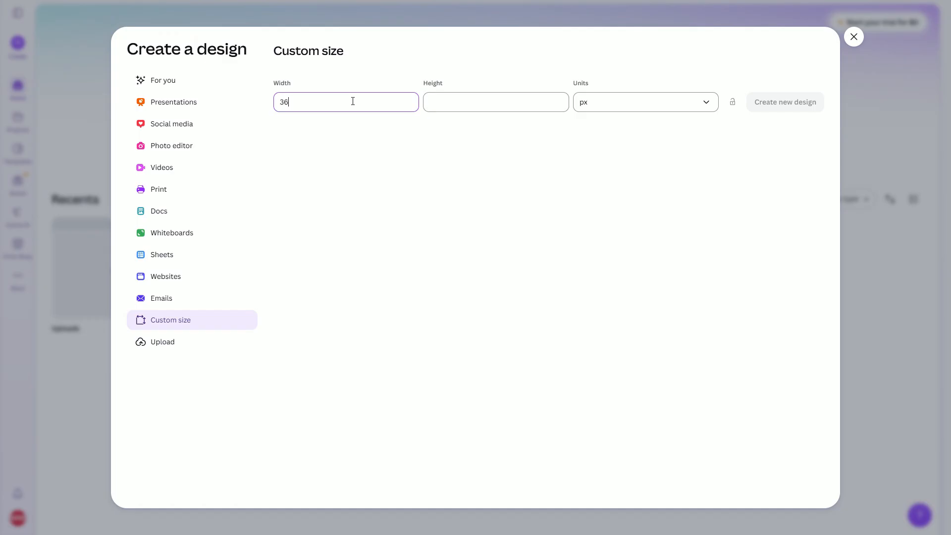
pyautogui.press('Tab')
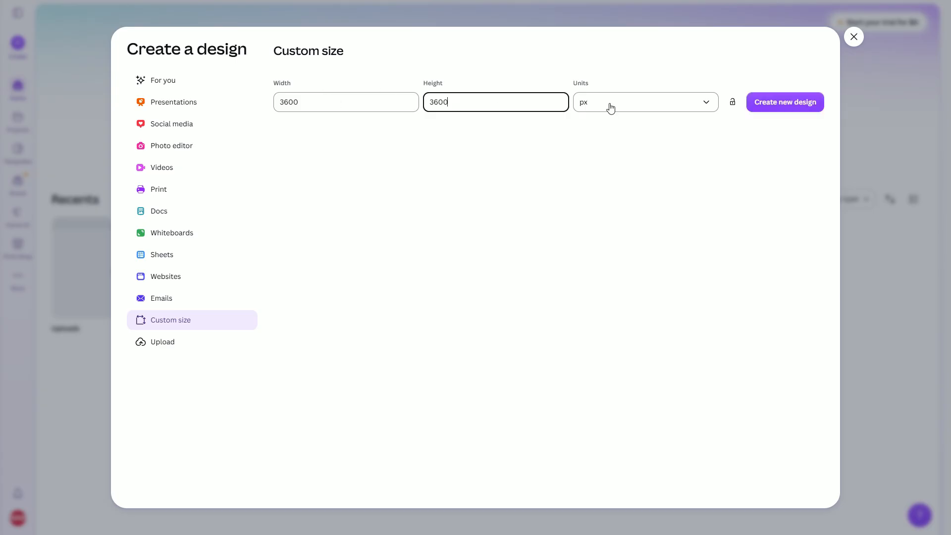
pyautogui.click(585, 105)
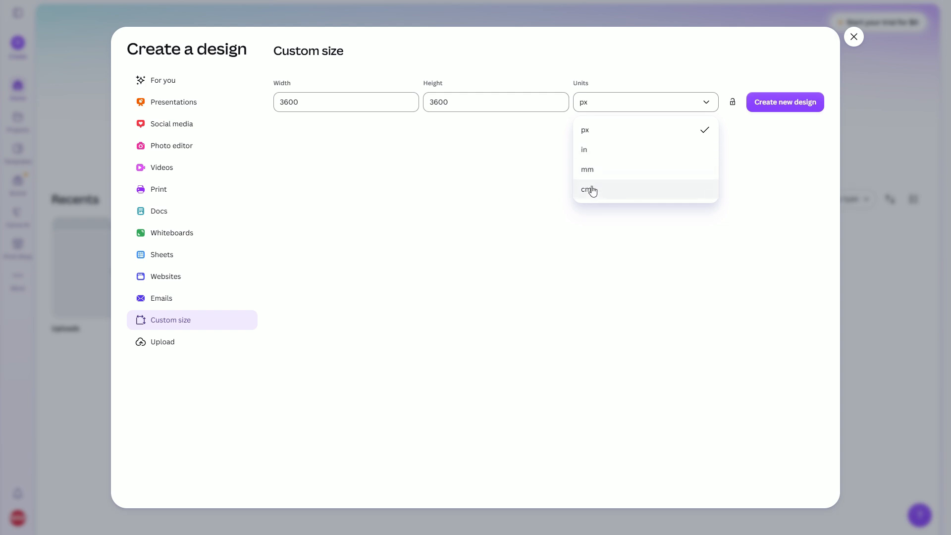
pyautogui.click(589, 132)
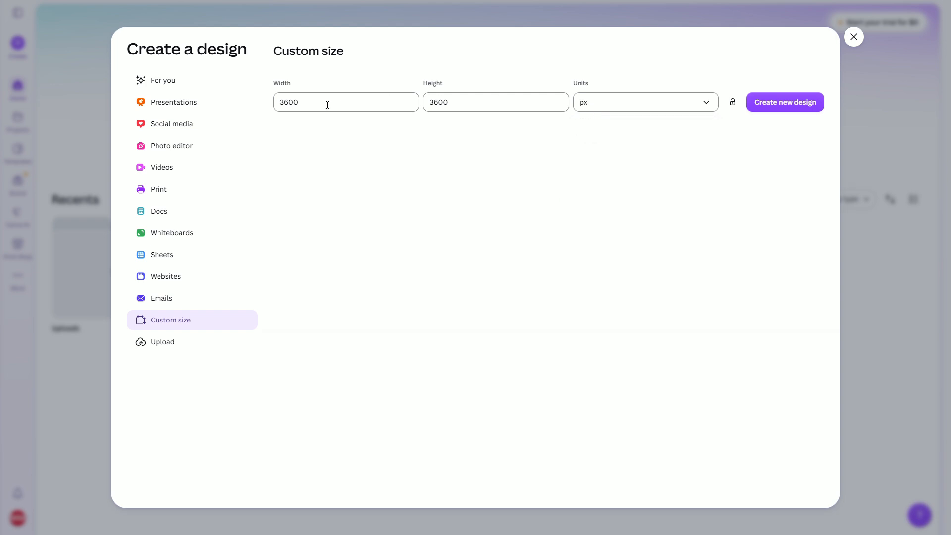
pyautogui.click(771, 103)
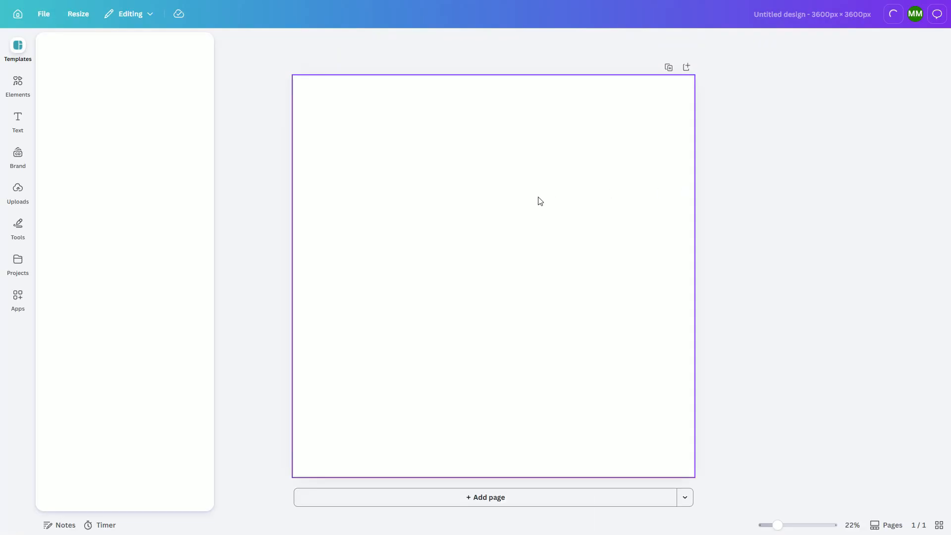
# Add the uploaded dotted-shapes pattern image to the page and stretch it to cover the whole page.
pyautogui.click(17, 193)
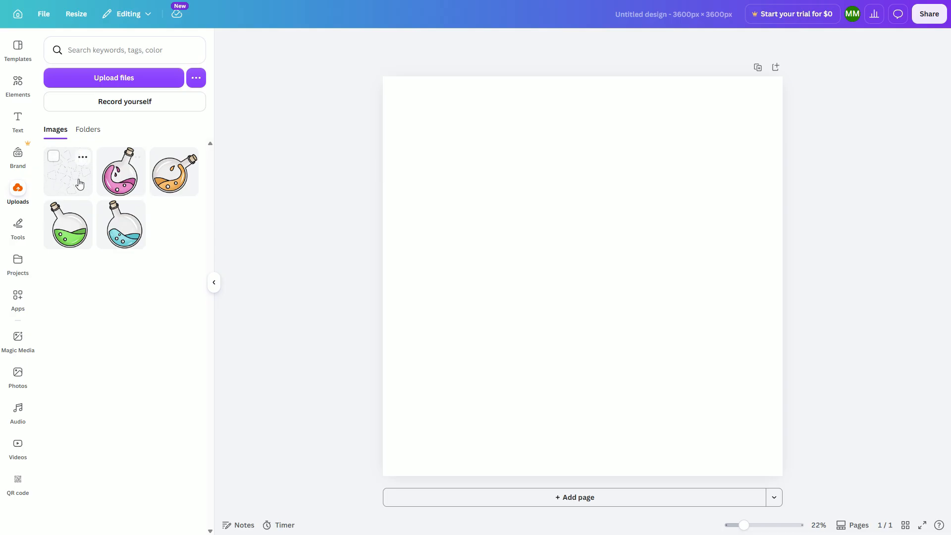
pyautogui.click(59, 174)
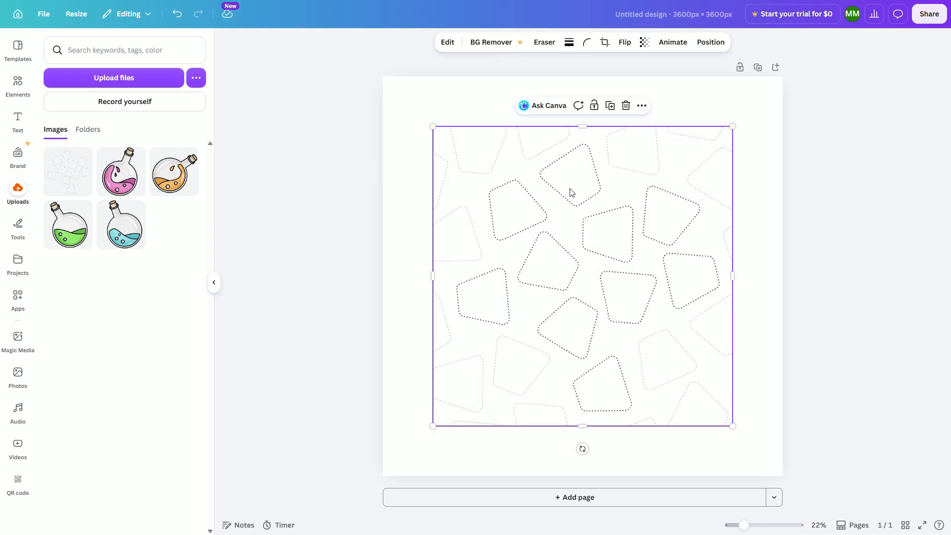
pyautogui.moveTo(549, 193); pyautogui.dragTo(498, 140)
pyautogui.moveTo(682, 376); pyautogui.dragTo(784, 474)
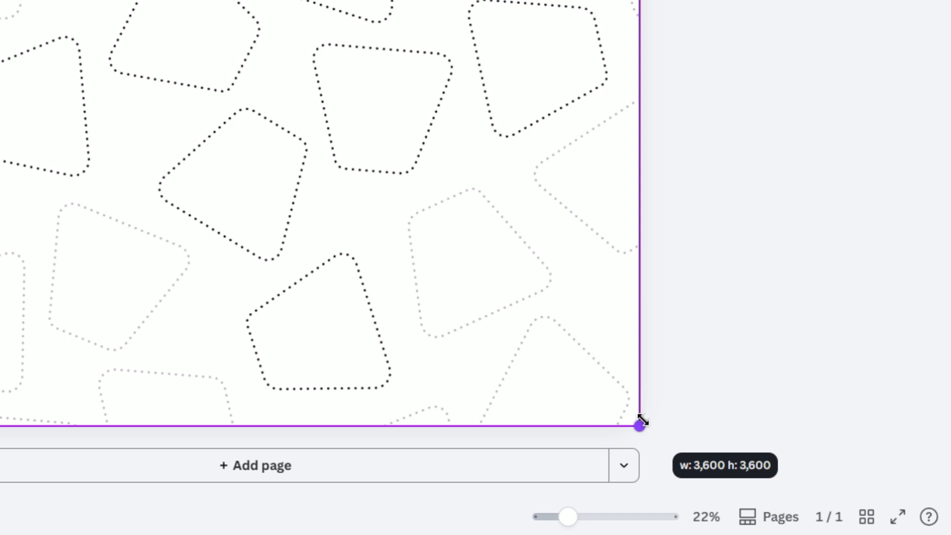
pyautogui.moveTo(641, 421)
pyautogui.mouseDown()
pyautogui.moveTo(618, 399)
pyautogui.moveTo(640, 420)
pyautogui.mouseUp()
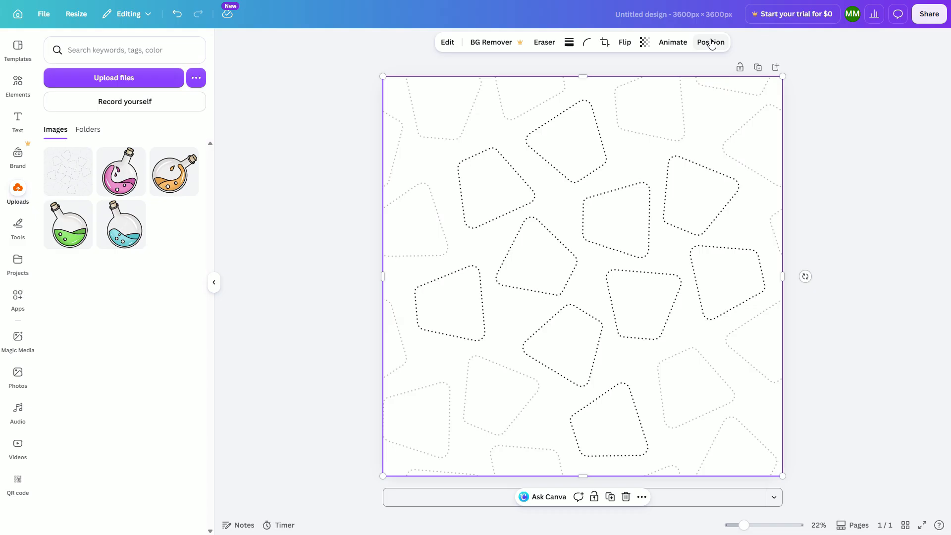
# Set the pattern image's width and height to 3600 px in the position settings.
pyautogui.click(711, 43)
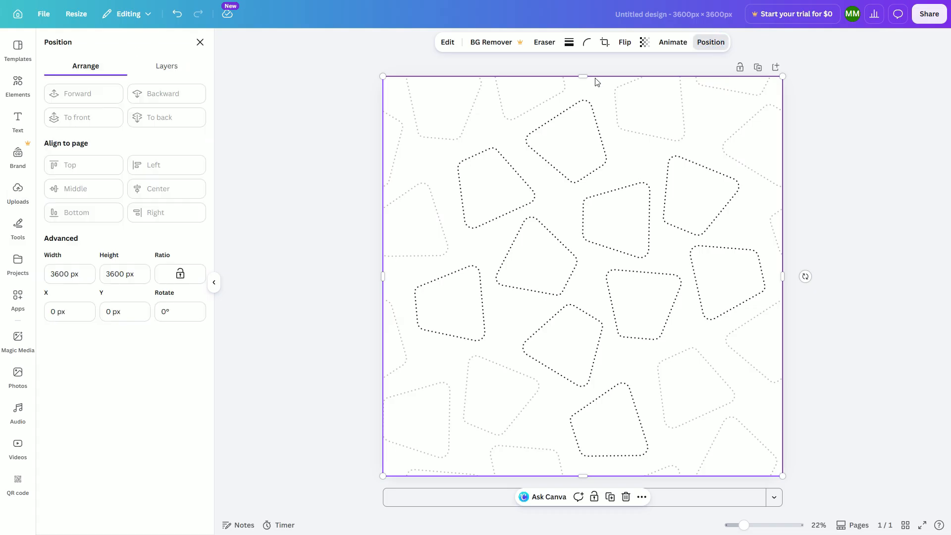
pyautogui.click(58, 271)
pyautogui.write('3600')
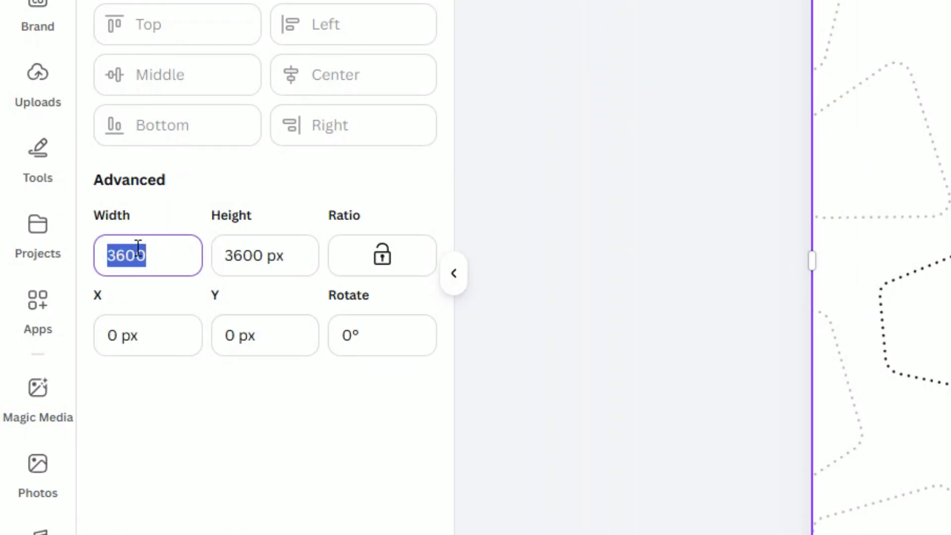
pyautogui.press('Tab')
pyautogui.write('36')
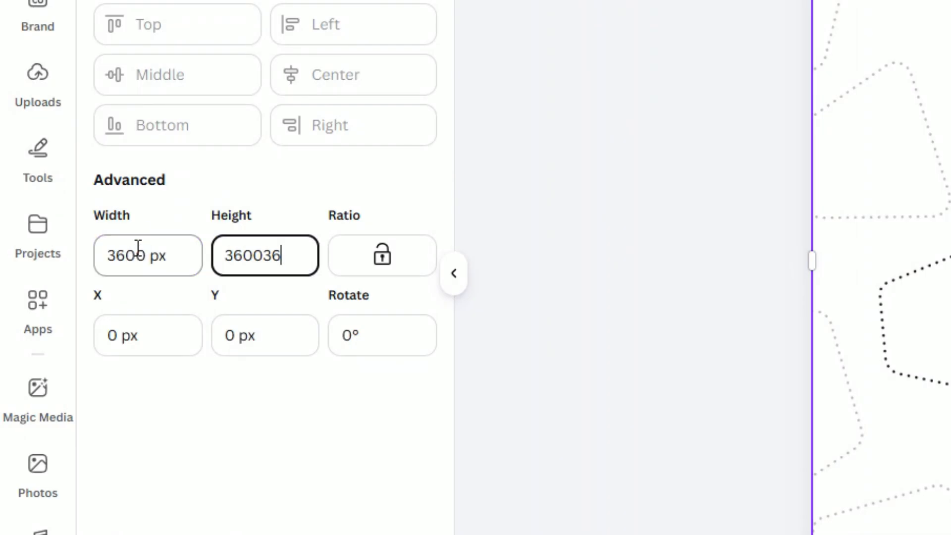
pyautogui.press('BackSpace')
pyautogui.press('BackSpace')
pyautogui.press('BackSpace')
pyautogui.press('BackSpace')
pyautogui.press('BackSpace')
pyautogui.press('BackSpace')
pyautogui.write('3600')
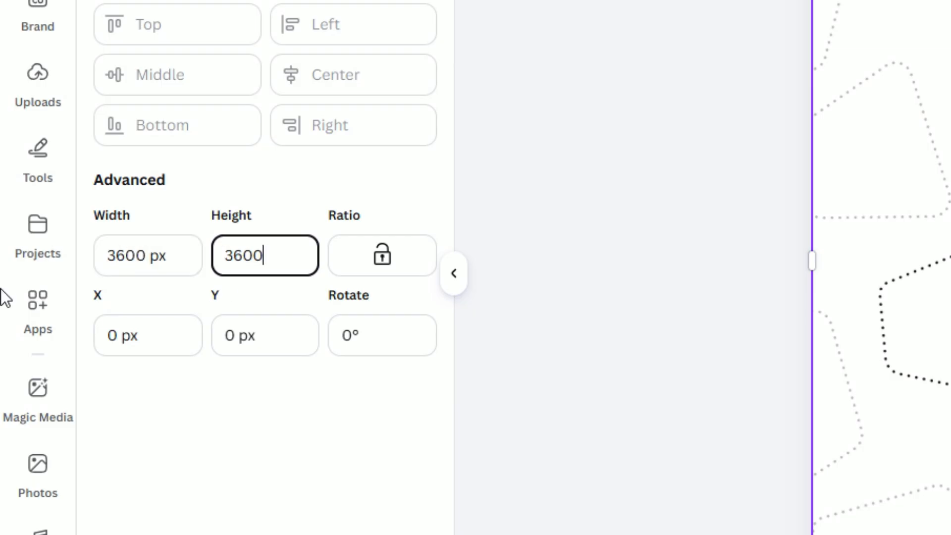
pyautogui.click(118, 256)
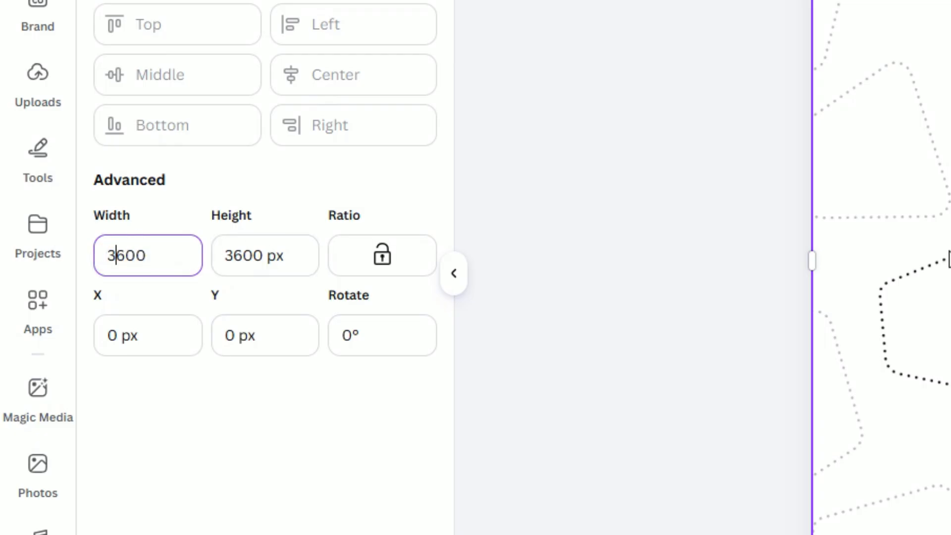
pyautogui.click(498, 210)
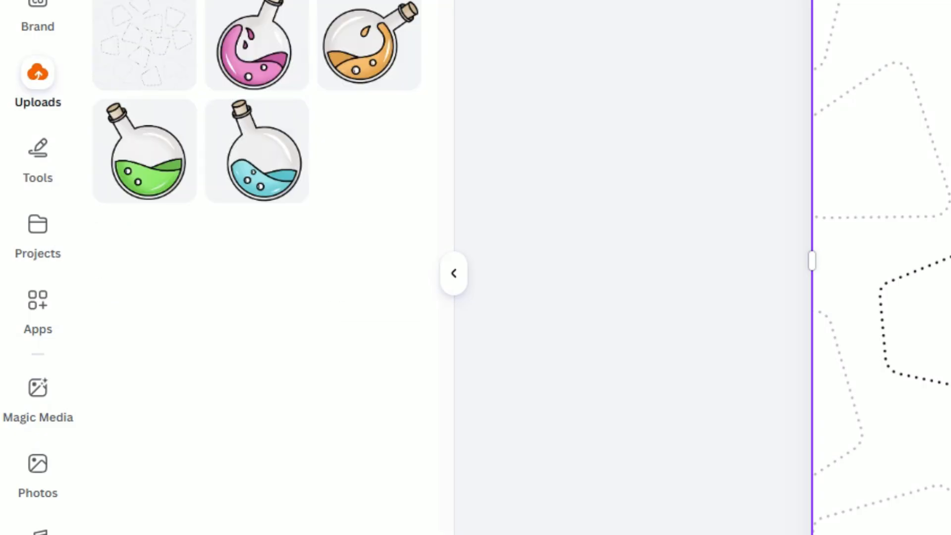
# Set the pattern image's transparency to 100.
pyautogui.click(711, 89)
pyautogui.click(513, 190)
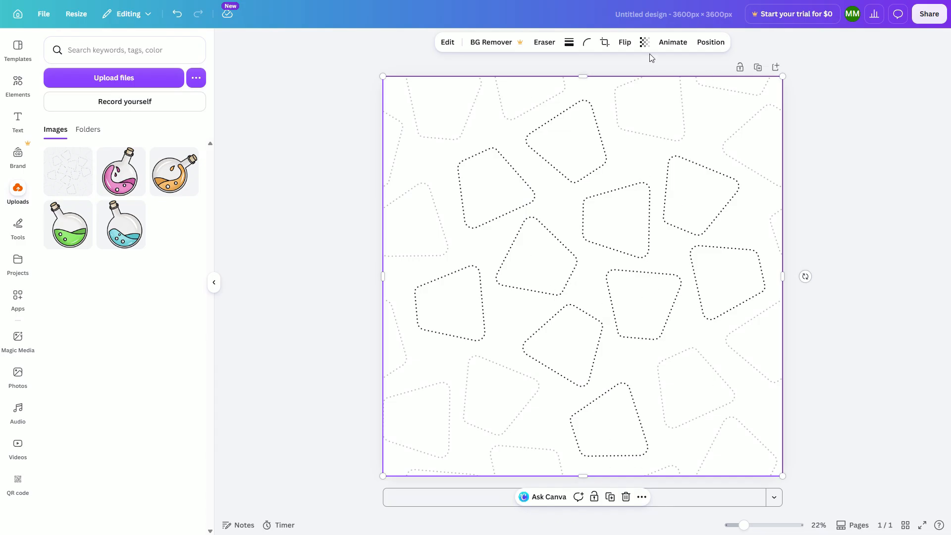
pyautogui.click(644, 43)
pyautogui.moveTo(667, 83); pyautogui.dragTo(692, 84)
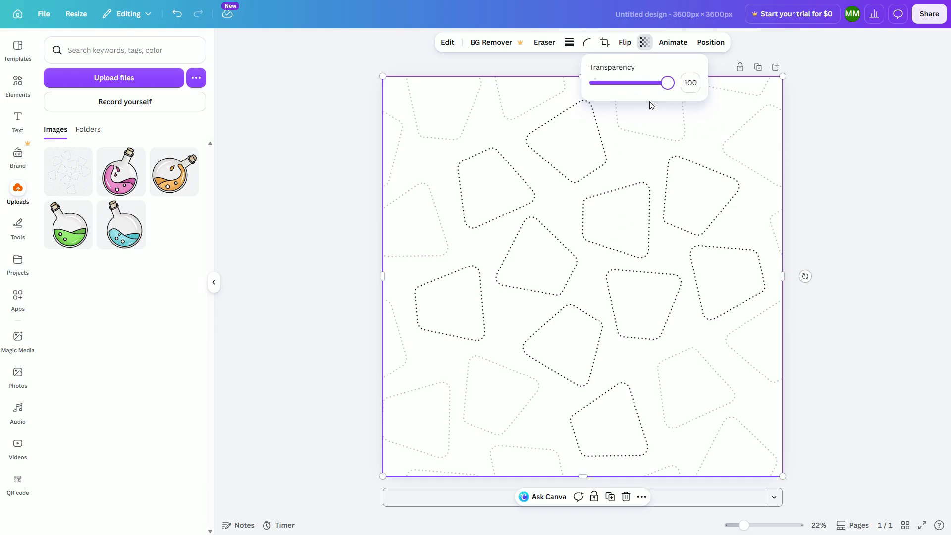
pyautogui.click(852, 125)
# Lock the background pattern image in place.
pyautogui.click(539, 163)
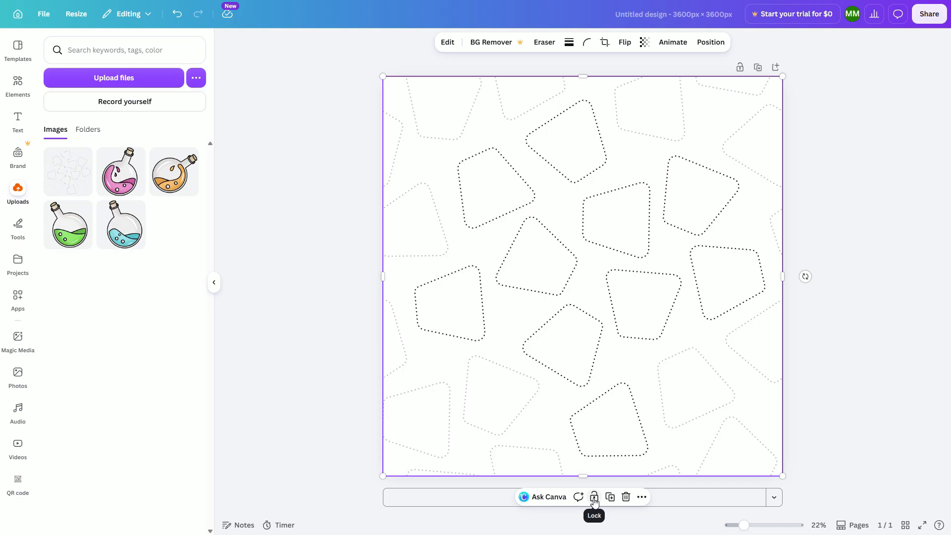
pyautogui.click(814, 378)
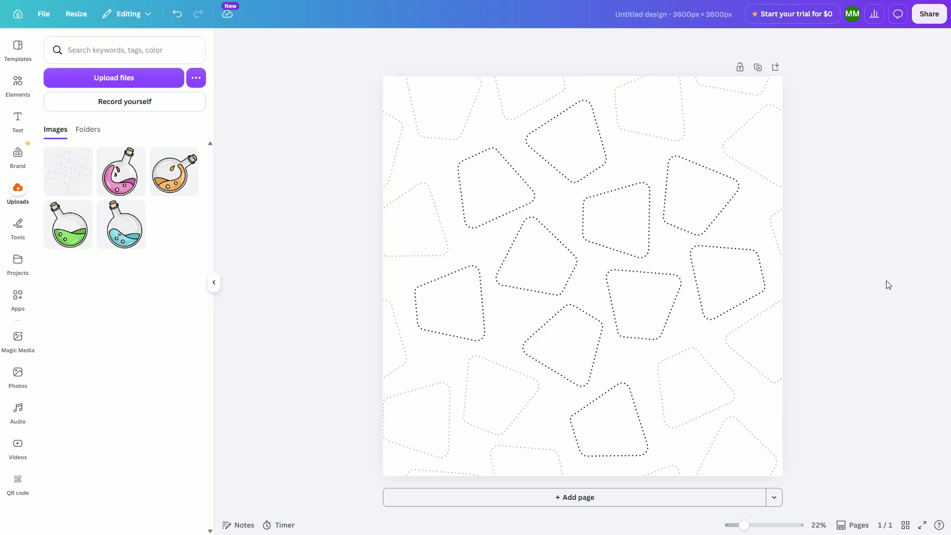
pyautogui.click(562, 278)
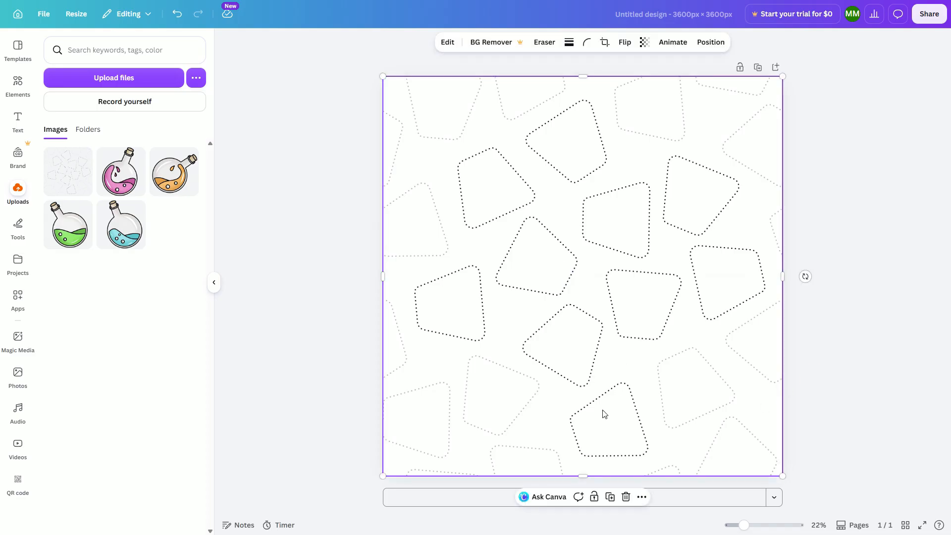
pyautogui.click(594, 497)
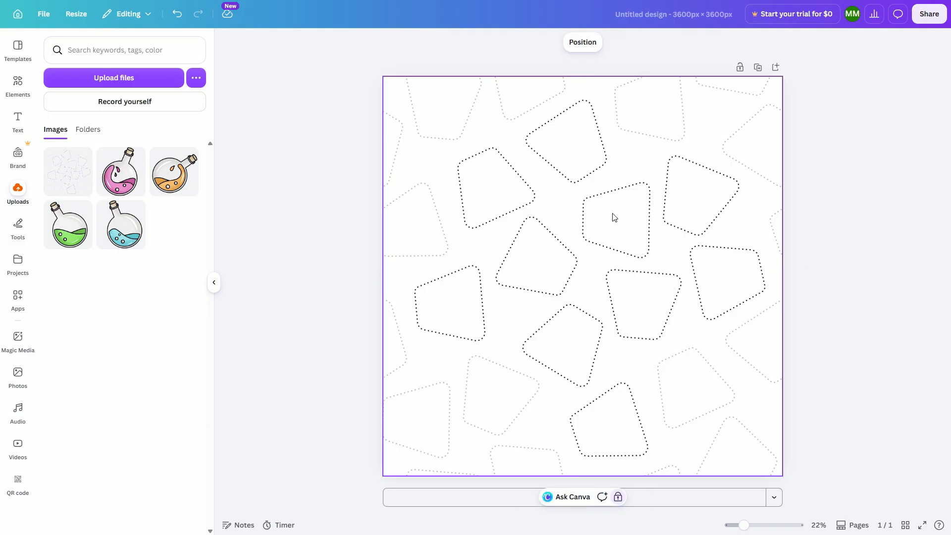
pyautogui.click(835, 273)
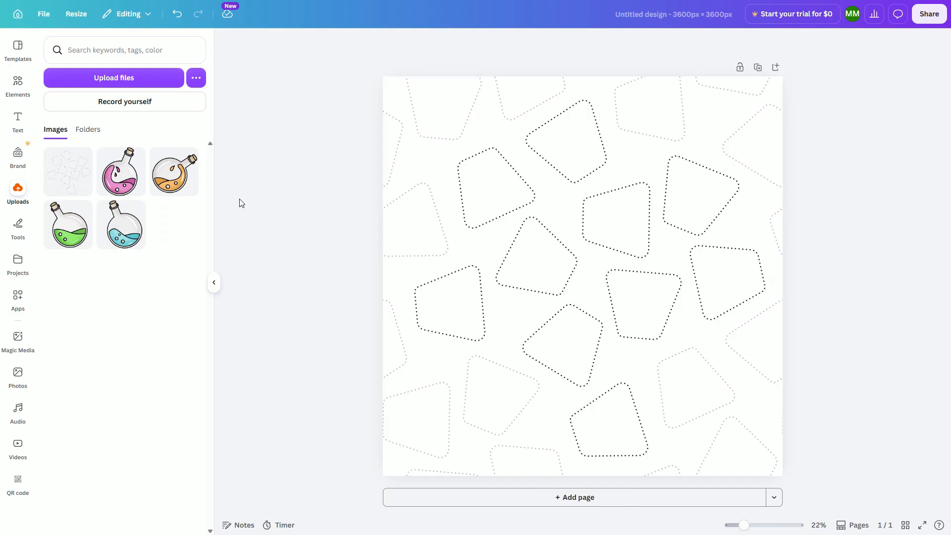
# Add the pink, orange, green and blue potion bottle images from uploads to the page.
pyautogui.click(122, 182)
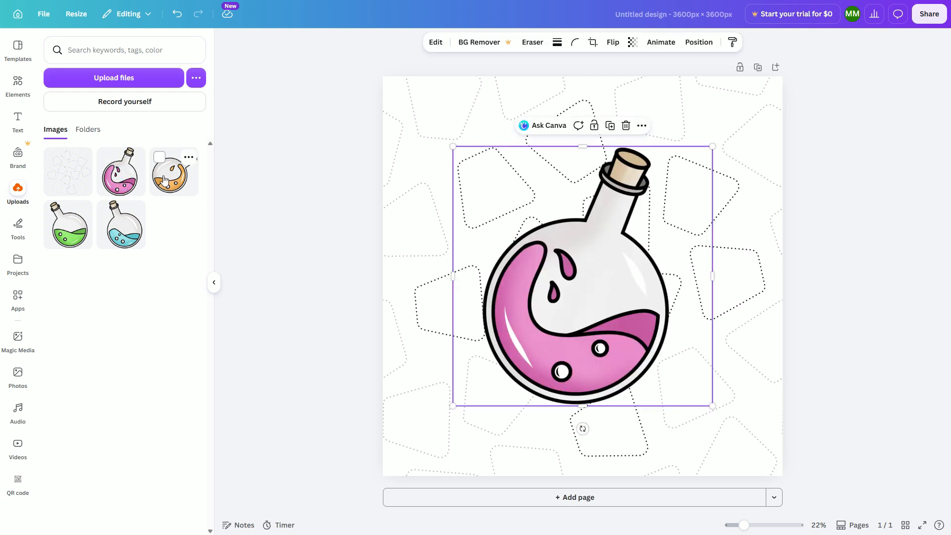
pyautogui.click(168, 176)
pyautogui.click(122, 232)
pyautogui.click(58, 233)
# Select all four potions together and scale them down to about a third of their size.
pyautogui.moveTo(830, 233); pyautogui.dragTo(447, 347)
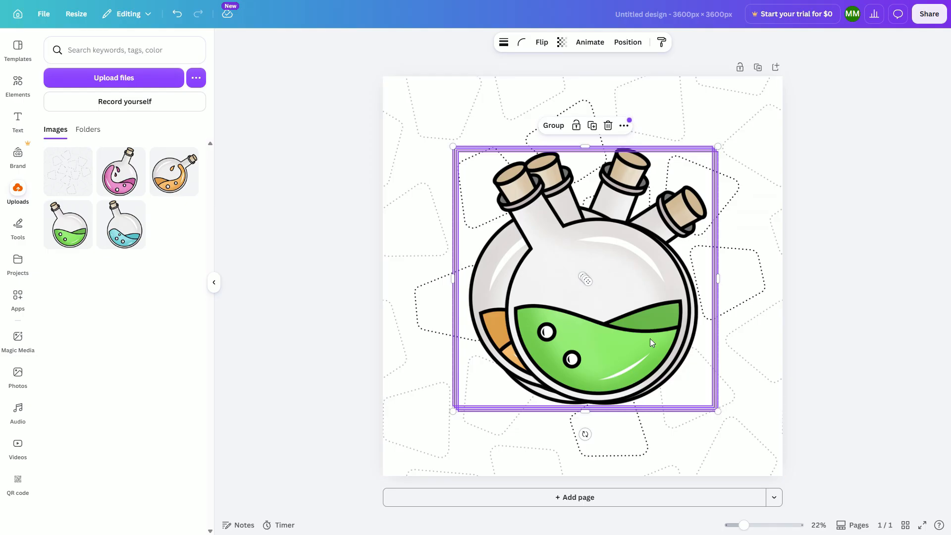
pyautogui.moveTo(586, 311)
pyautogui.mouseDown()
pyautogui.moveTo(637, 288)
pyautogui.moveTo(592, 298)
pyautogui.mouseUp()
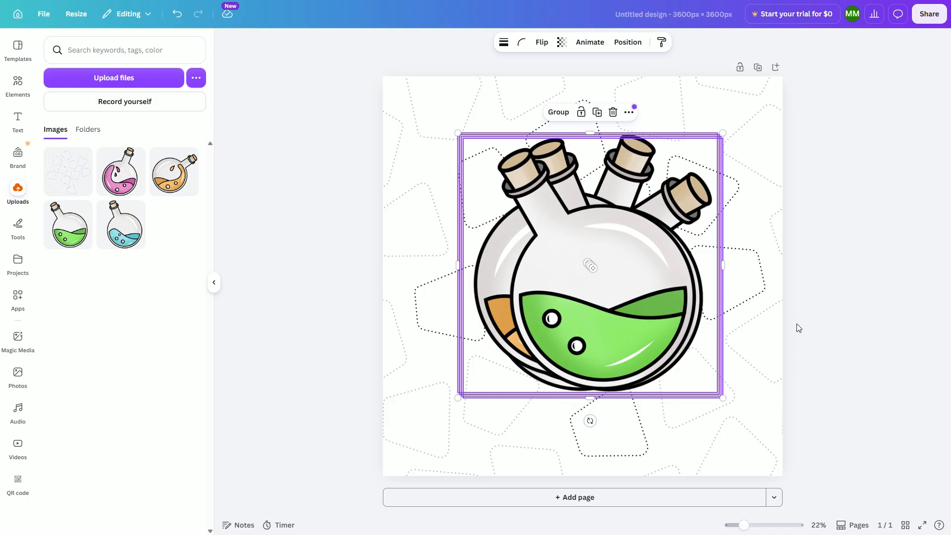
pyautogui.moveTo(723, 397); pyautogui.dragTo(531, 214)
# Spread the potions out over separate dotted shapes, rotating the orange potion to lie sideways.
pyautogui.moveTo(507, 182)
pyautogui.mouseDown()
pyautogui.moveTo(628, 212)
pyautogui.moveTo(622, 233)
pyautogui.moveTo(626, 224)
pyautogui.moveTo(558, 238)
pyautogui.moveTo(509, 193)
pyautogui.mouseUp()
pyautogui.moveTo(609, 255); pyautogui.dragTo(558, 369)
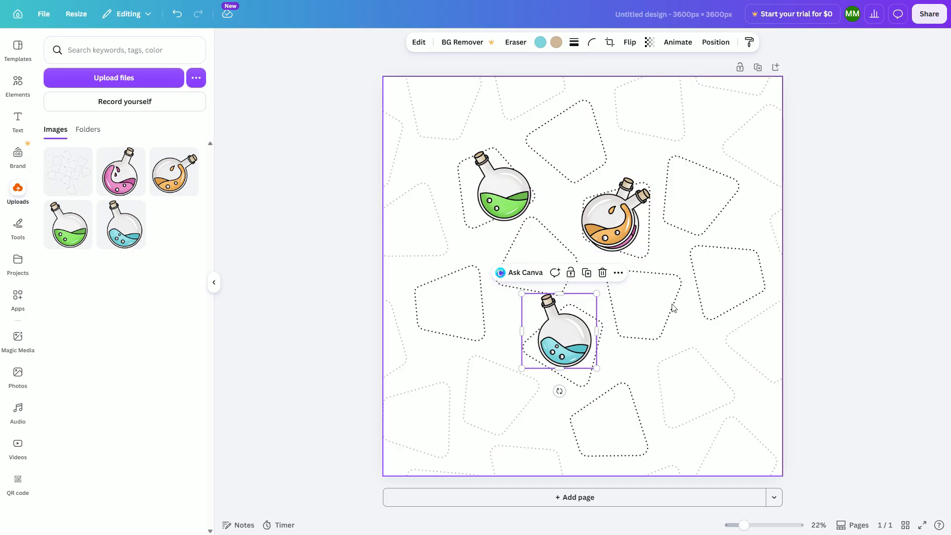
pyautogui.moveTo(580, 333); pyautogui.dragTo(580, 334)
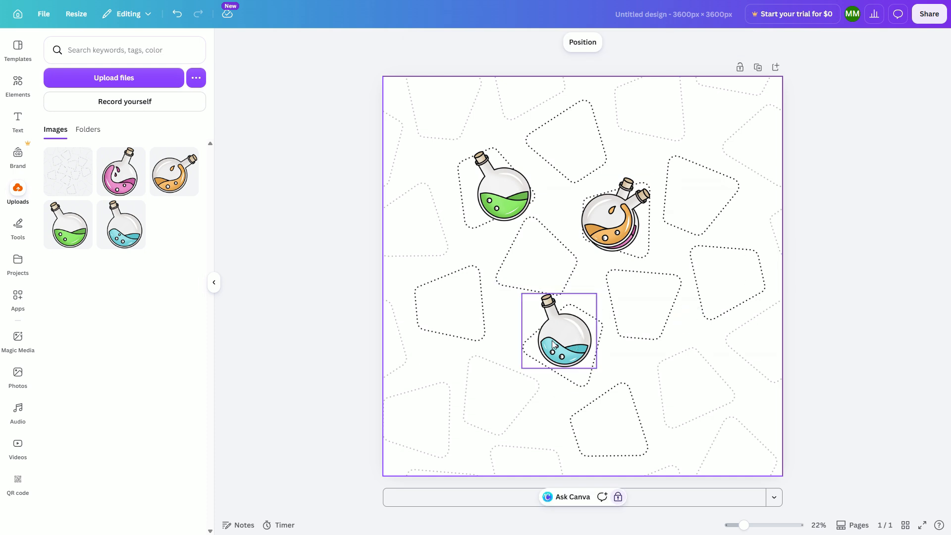
pyautogui.moveTo(506, 199); pyautogui.dragTo(497, 197)
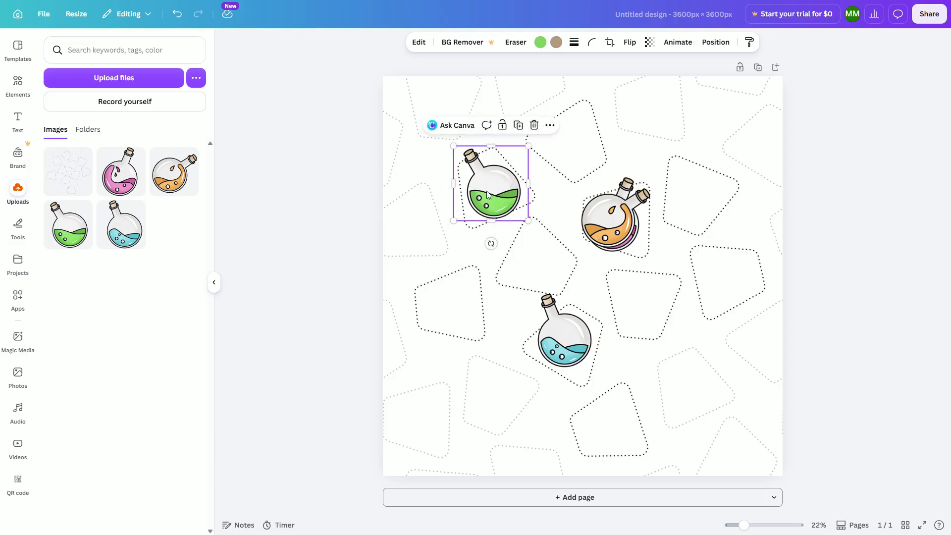
pyautogui.moveTo(602, 219); pyautogui.dragTo(448, 319)
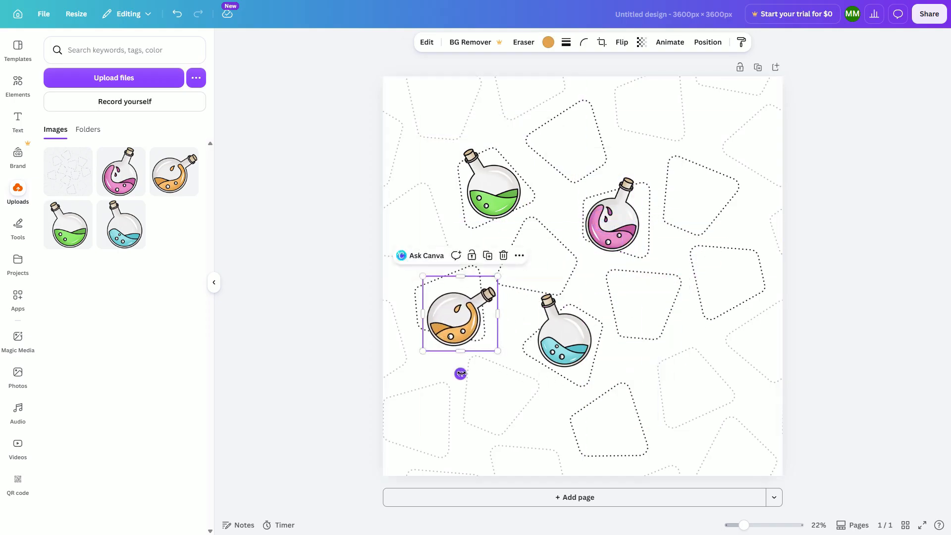
pyautogui.moveTo(461, 373); pyautogui.dragTo(406, 339)
pyautogui.moveTo(463, 306); pyautogui.dragTo(536, 254)
pyautogui.moveTo(570, 335); pyautogui.dragTo(575, 145)
pyautogui.moveTo(572, 205); pyautogui.dragTo(560, 114)
# Rotate the pink potion, then duplicate it and place a rotated copy in the lower-left shape.
pyautogui.click(614, 228)
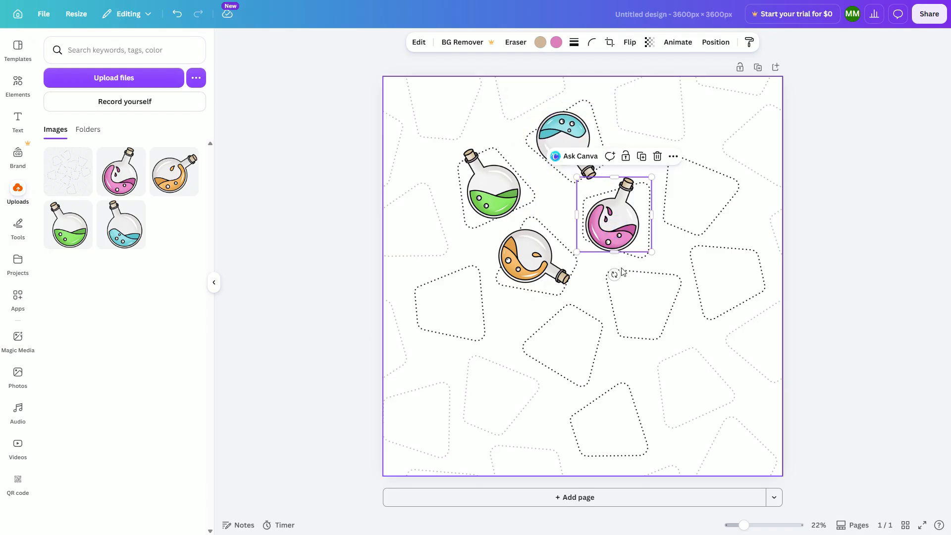
pyautogui.moveTo(616, 271); pyautogui.dragTo(669, 167)
pyautogui.moveTo(621, 213); pyautogui.dragTo(463, 302)
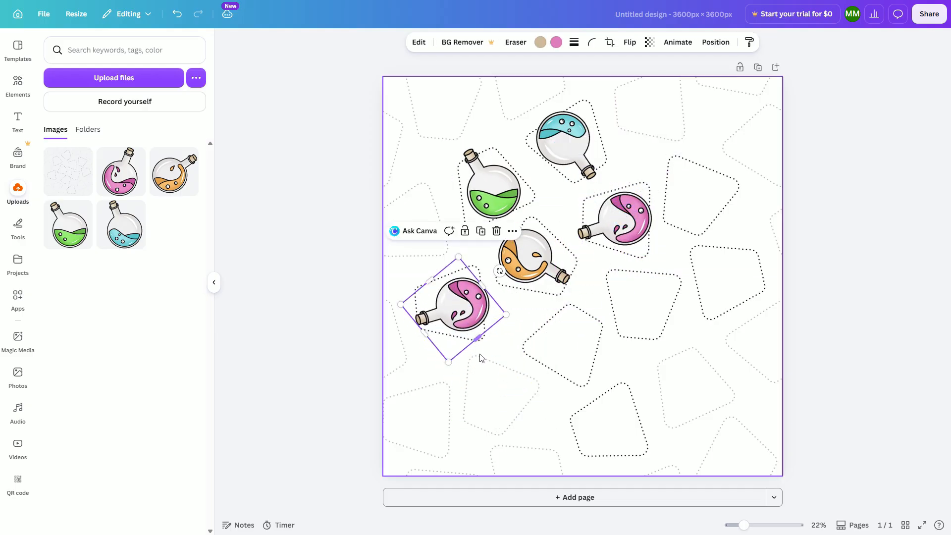
pyautogui.moveTo(499, 271); pyautogui.dragTo(394, 314)
pyautogui.moveTo(443, 309); pyautogui.dragTo(443, 308)
# Duplicate the green and orange potions, placing and rotating the copies in empty dotted shapes.
pyautogui.keyDown('alt'); pyautogui.moveTo(494, 191); pyautogui.dragTo(611, 415); pyautogui.keyUp('alt')
pyautogui.moveTo(608, 465); pyautogui.dragTo(667, 415)
pyautogui.moveTo(618, 404); pyautogui.dragTo(615, 424)
pyautogui.keyDown('alt'); pyautogui.moveTo(526, 256); pyautogui.dragTo(617, 302); pyautogui.keyUp('alt')
pyautogui.moveTo(571, 330); pyautogui.dragTo(611, 339)
pyautogui.moveTo(622, 302); pyautogui.dragTo(723, 274)
# Duplicate the blue potion into a lower middle shape and delete a spare copy.
pyautogui.keyDown('alt'); pyautogui.moveTo(563, 141); pyautogui.dragTo(555, 348); pyautogui.keyUp('alt')
pyautogui.moveTo(505, 369); pyautogui.dragTo(601, 398)
pyautogui.moveTo(564, 353); pyautogui.dragTo(565, 340)
pyautogui.click(544, 302)
pyautogui.keyDown('alt'); pyautogui.moveTo(528, 254); pyautogui.dragTo(695, 190); pyautogui.keyUp('alt')
pyautogui.moveTo(645, 220); pyautogui.dragTo(648, 149)
pyautogui.moveTo(698, 191); pyautogui.dragTo(634, 292)
pyautogui.press('Delete')
# Adjust the duplicated potions so each sits in its own dotted shape, deleting one extra copy.
pyautogui.keyDown('alt'); pyautogui.moveTo(564, 140); pyautogui.dragTo(683, 192); pyautogui.keyUp('alt')
pyautogui.moveTo(633, 212); pyautogui.dragTo(688, 188)
pyautogui.keyDown('alt'); pyautogui.moveTo(527, 255); pyautogui.dragTo(626, 304); pyautogui.keyUp('alt')
pyautogui.press('Delete')
pyautogui.keyDown('alt'); pyautogui.moveTo(615, 425); pyautogui.dragTo(636, 296); pyautogui.keyUp('alt')
pyautogui.moveTo(685, 305); pyautogui.dragTo(671, 244)
pyautogui.moveTo(628, 285); pyautogui.dragTo(641, 293)
pyautogui.moveTo(640, 292); pyautogui.dragTo(640, 292)
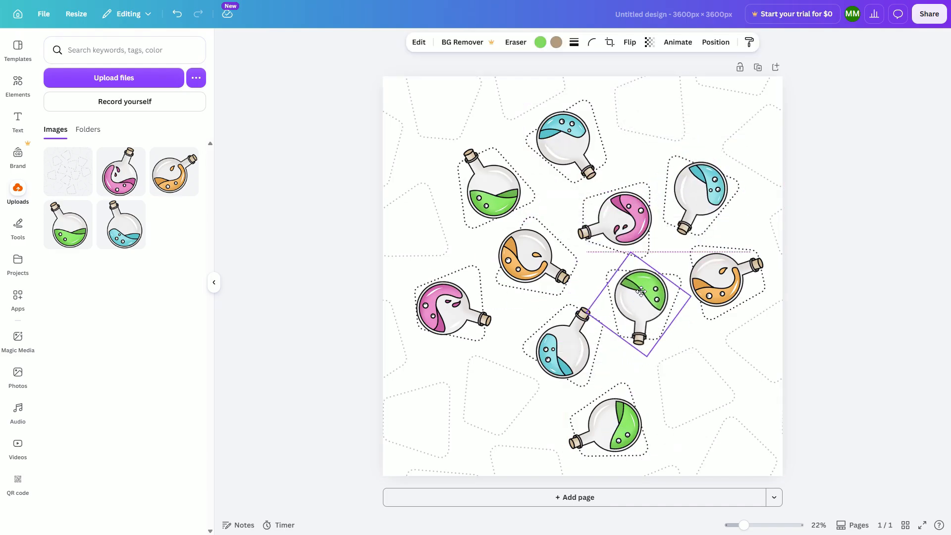
pyautogui.click(745, 350)
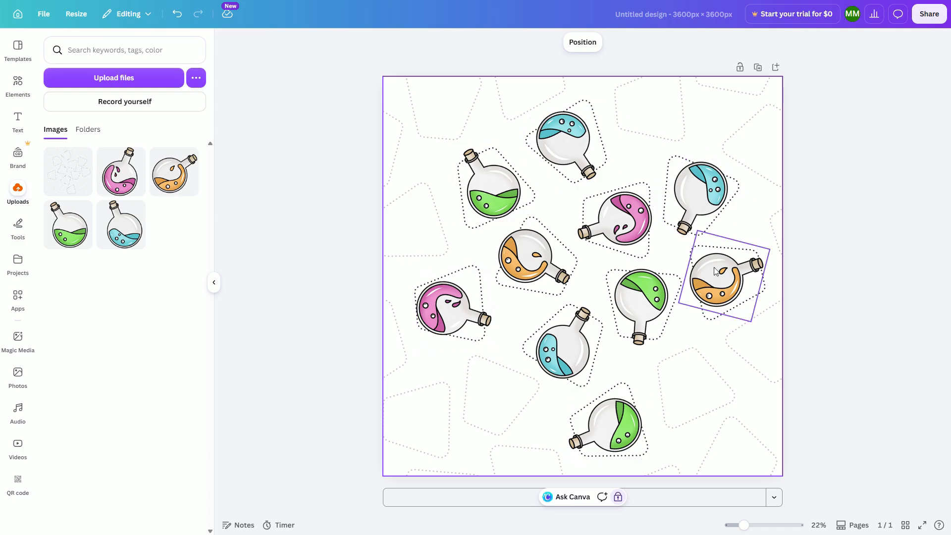
pyautogui.click(608, 421)
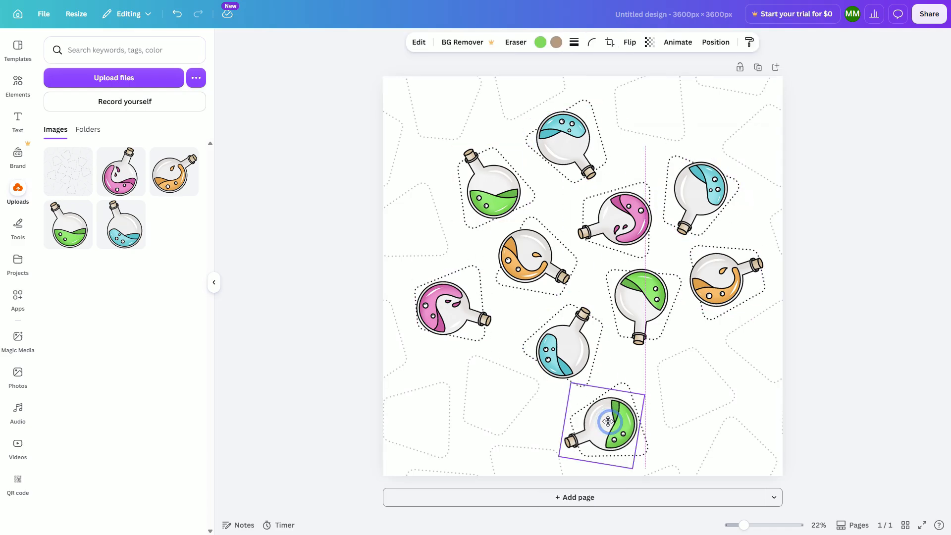
pyautogui.click(817, 336)
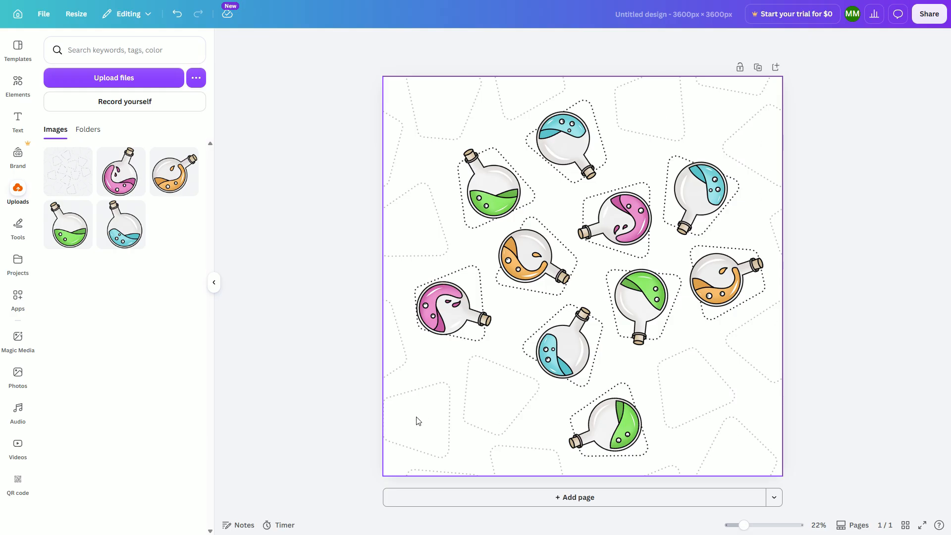
pyautogui.click(845, 346)
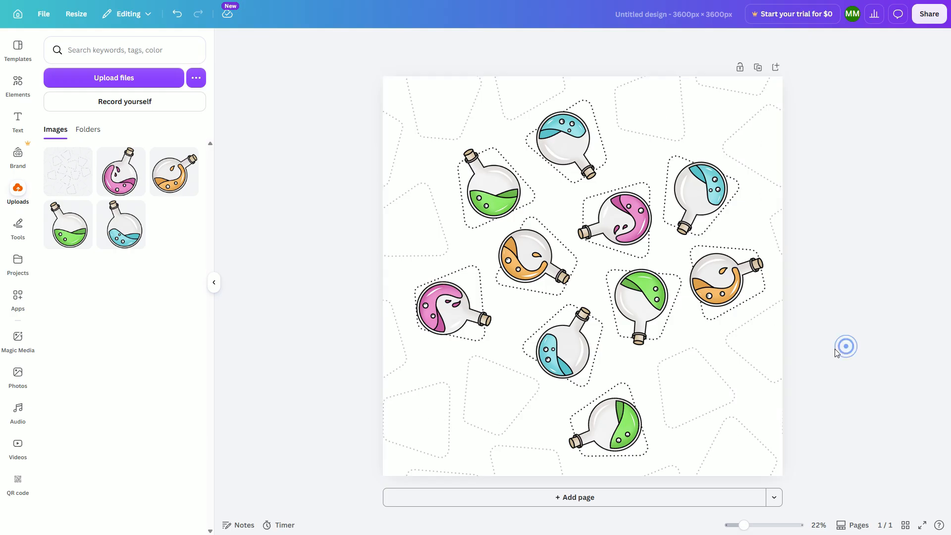
pyautogui.click(753, 382)
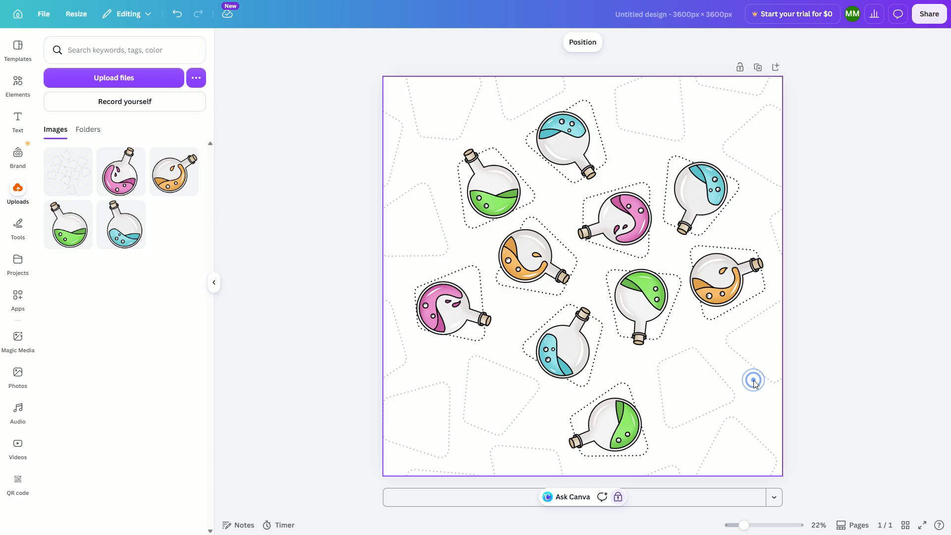
pyautogui.click(802, 375)
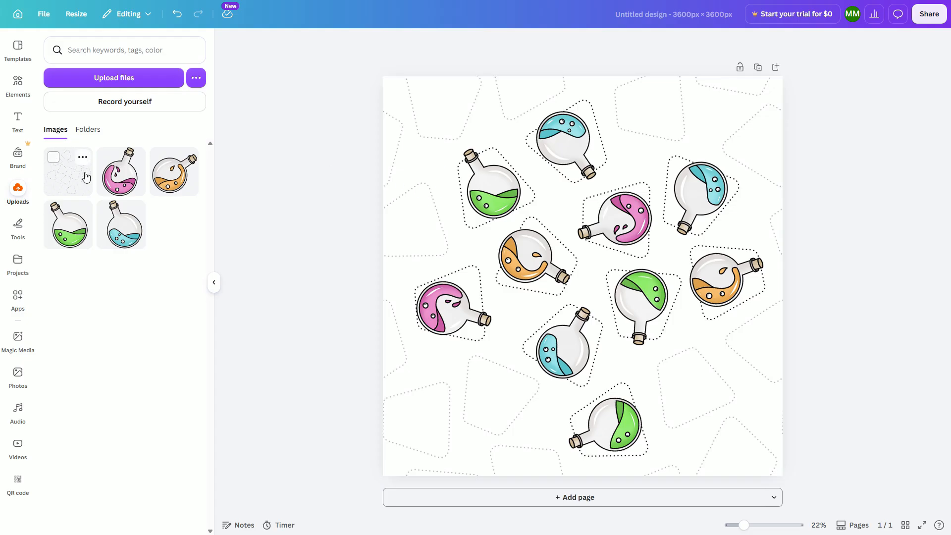
# Add a square shape and stretch it to cover the whole page at 3600 × 3600 px.
pyautogui.click(18, 83)
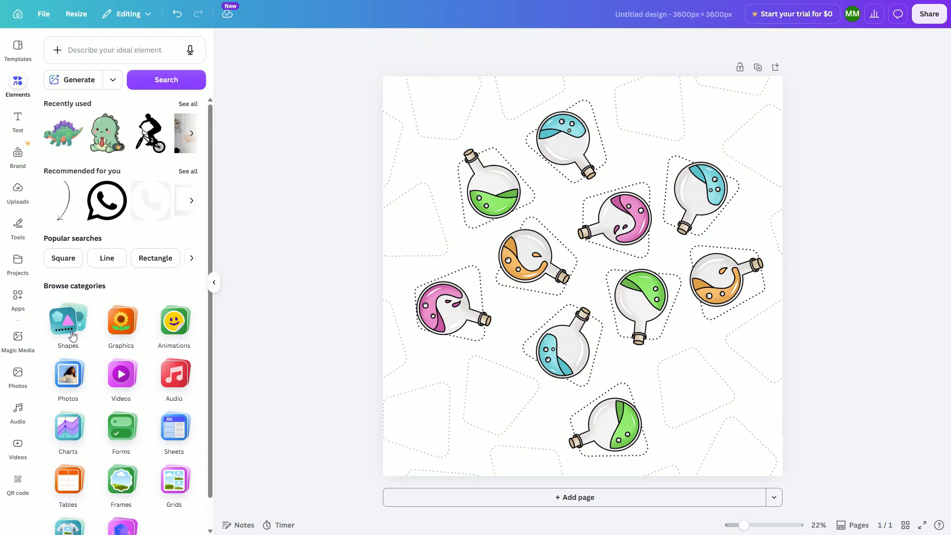
pyautogui.click(68, 321)
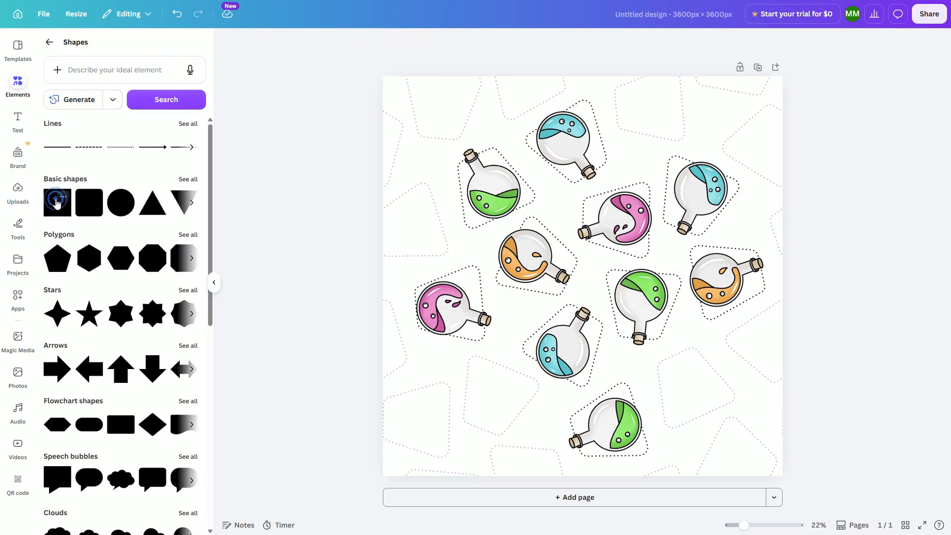
pyautogui.click(63, 198)
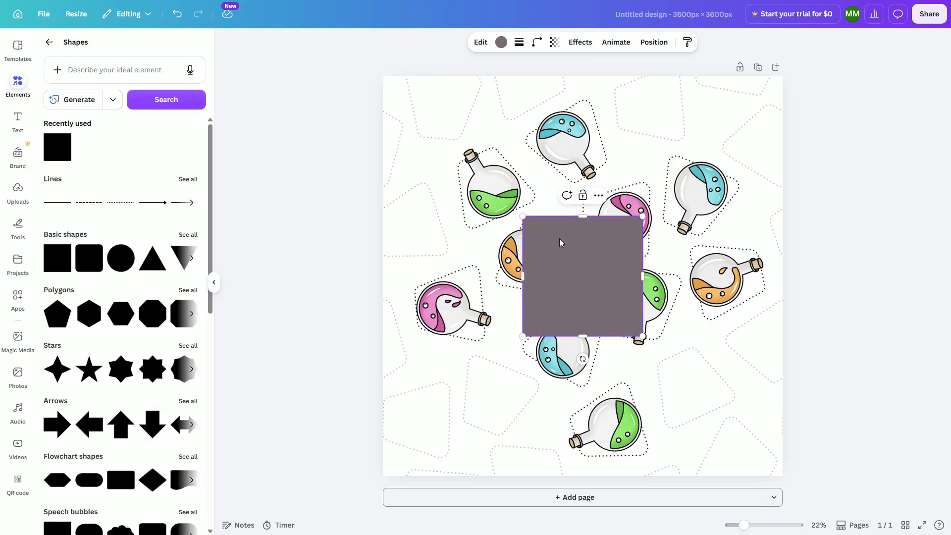
pyautogui.moveTo(547, 233); pyautogui.dragTo(404, 95)
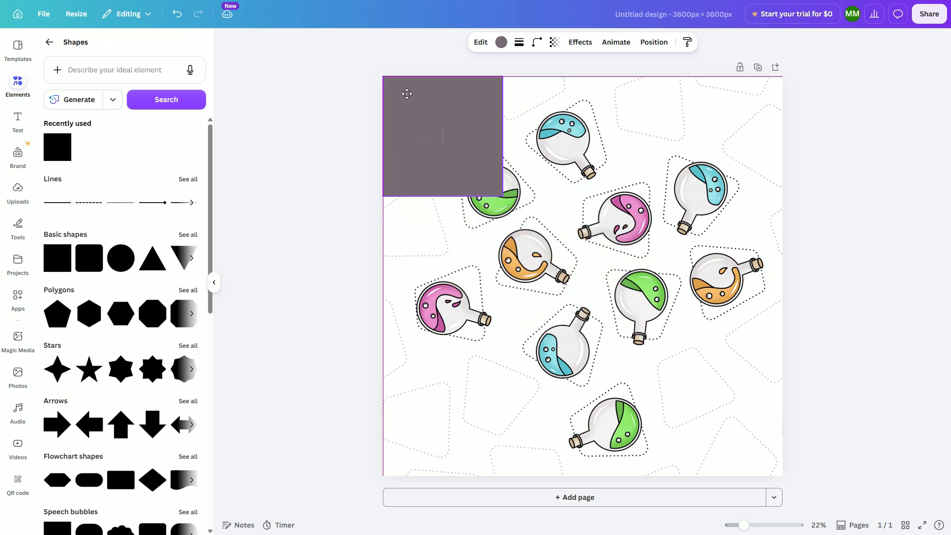
pyautogui.moveTo(502, 199); pyautogui.dragTo(782, 475)
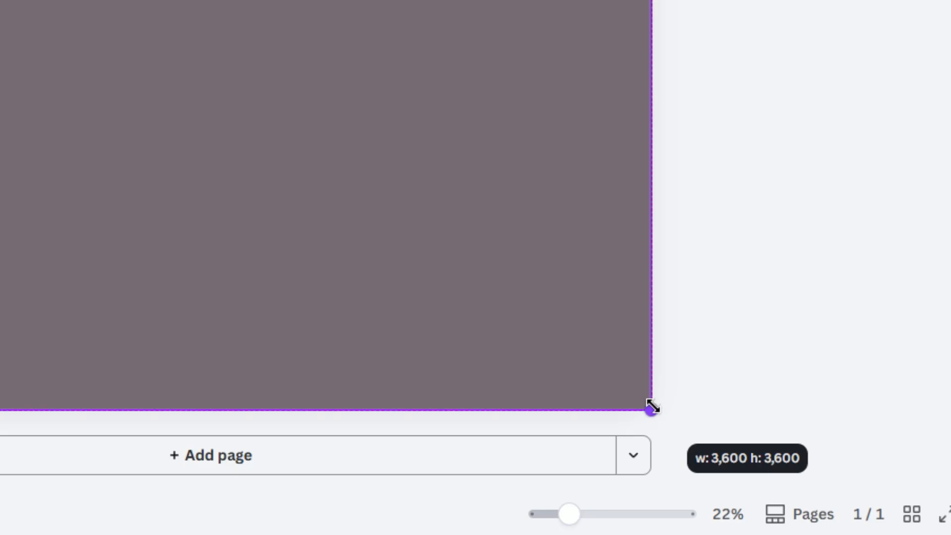
pyautogui.moveTo(652, 406); pyautogui.dragTo(651, 407)
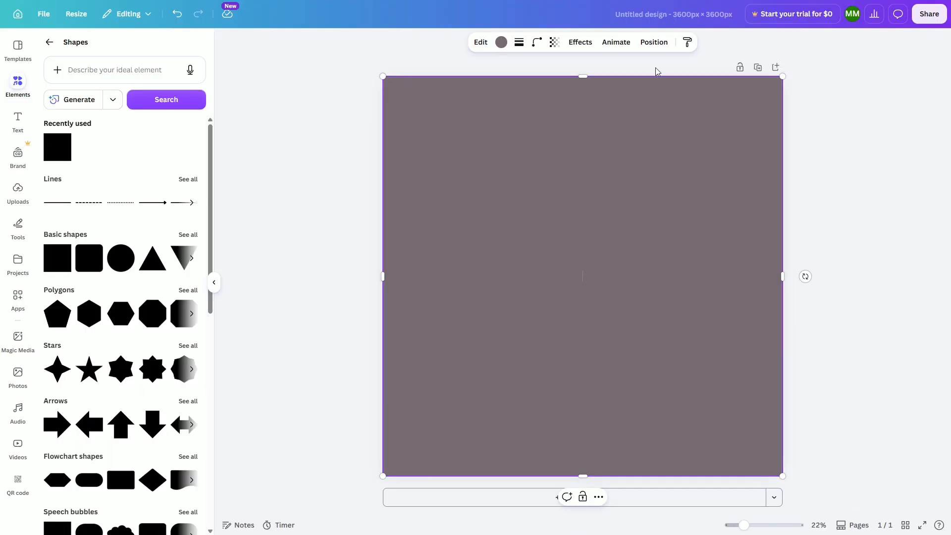
pyautogui.click(652, 43)
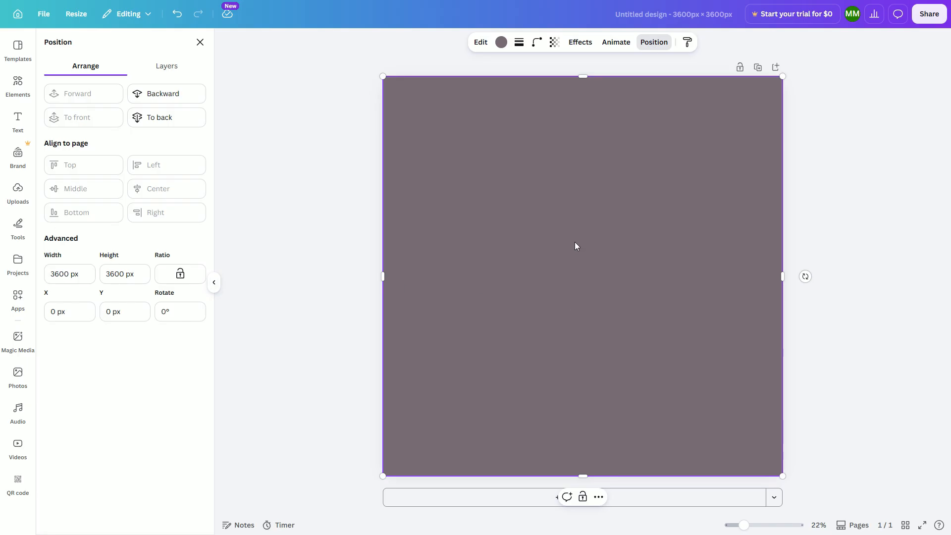
# Set the square's transparency to 0.
pyautogui.click(554, 44)
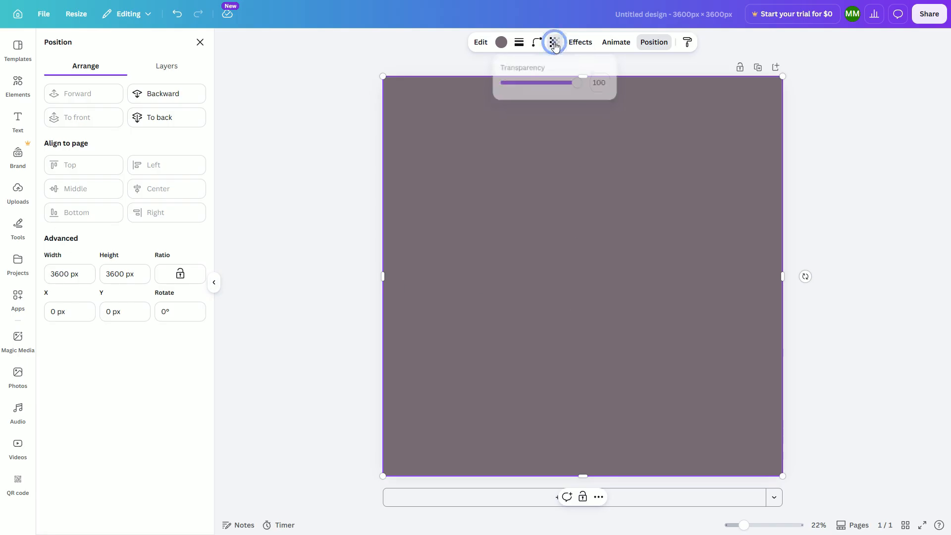
pyautogui.moveTo(577, 85); pyautogui.dragTo(485, 82)
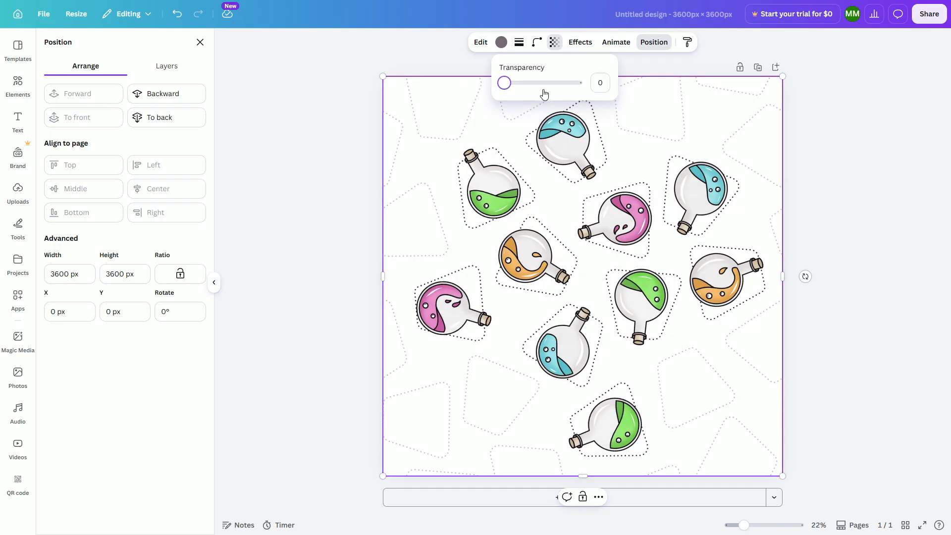
pyautogui.click(840, 110)
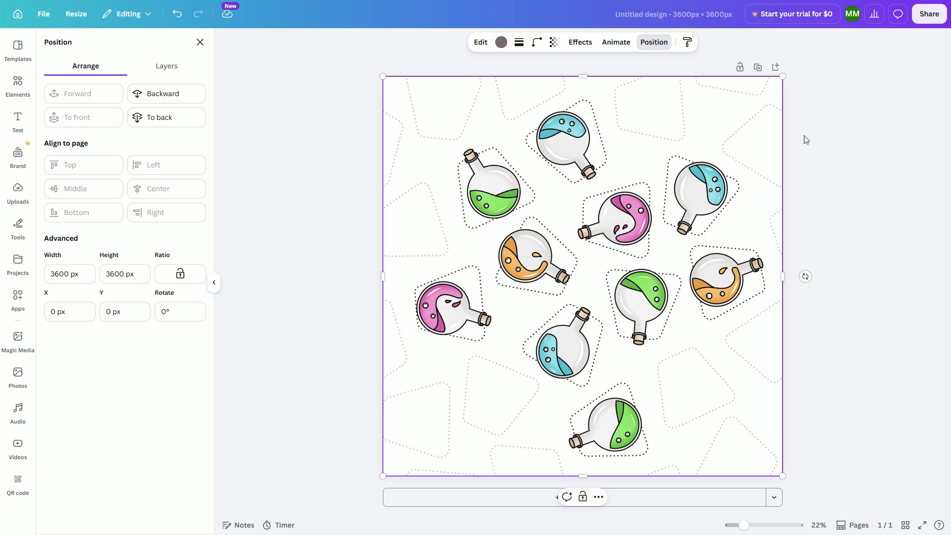
pyautogui.click(838, 132)
# Select every element on the page and group them together.
pyautogui.click(340, 108)
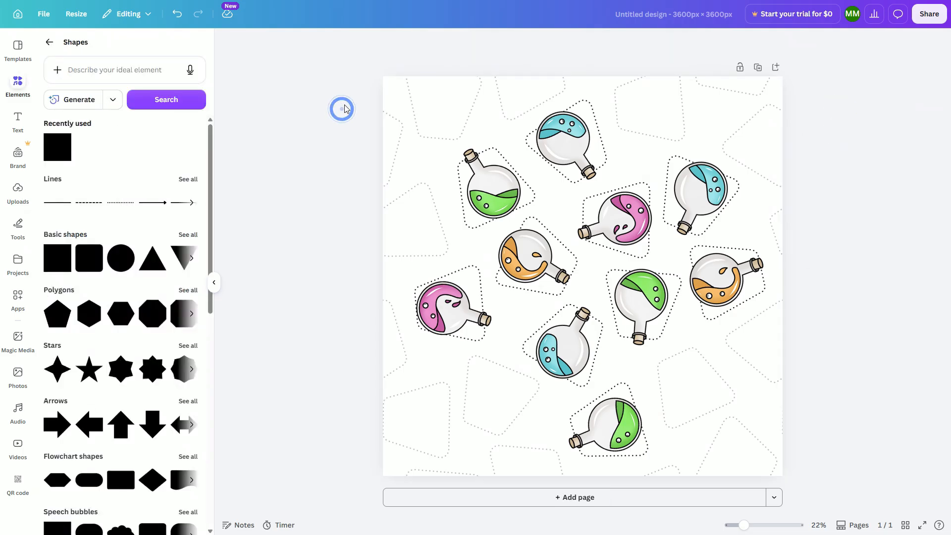
pyautogui.moveTo(853, 480); pyautogui.dragTo(359, 84)
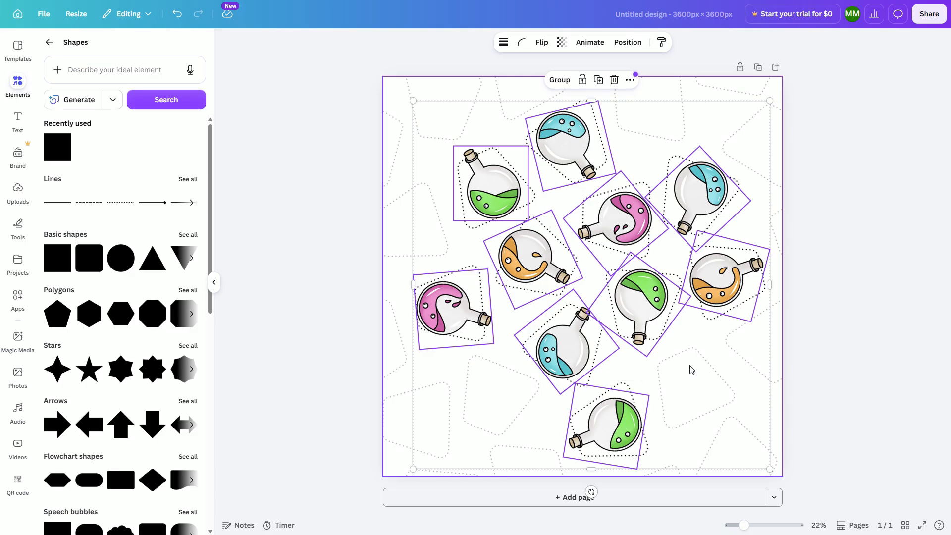
pyautogui.click(442, 86)
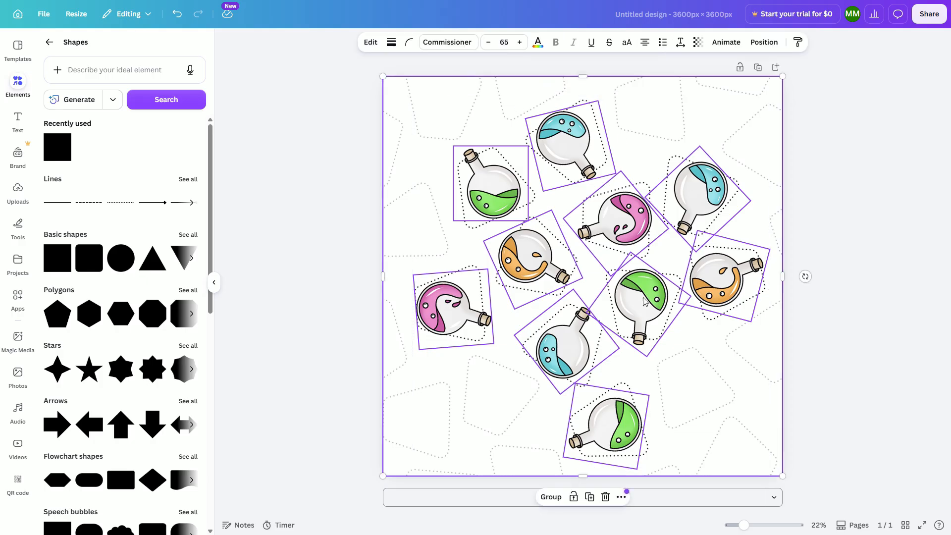
pyautogui.click(551, 497)
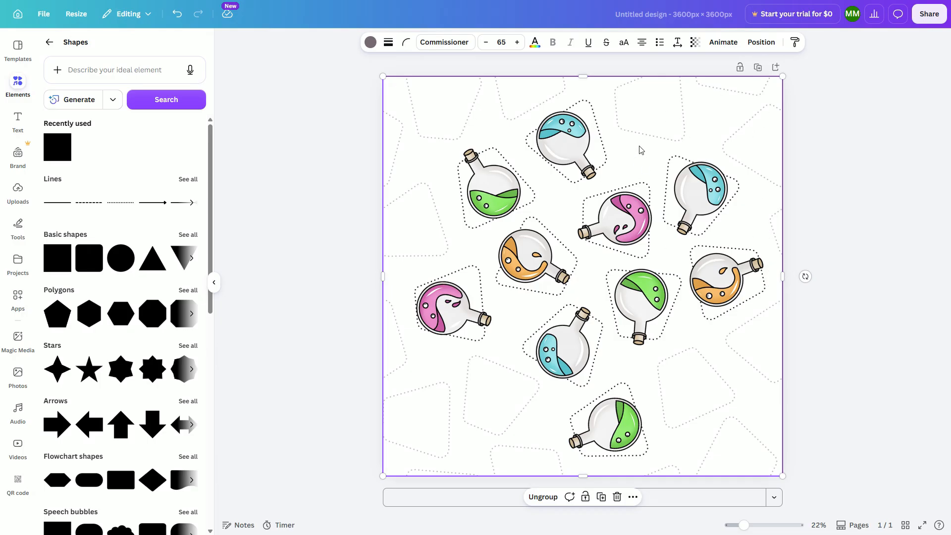
# Duplicate the group and position the copy at X -1800 px, Y -1800 px.
pyautogui.click(760, 42)
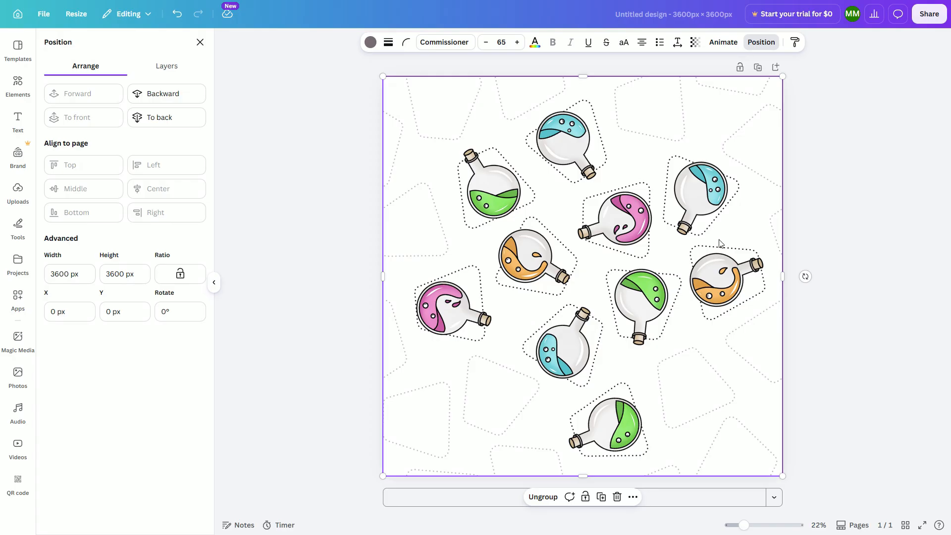
pyautogui.click(601, 497)
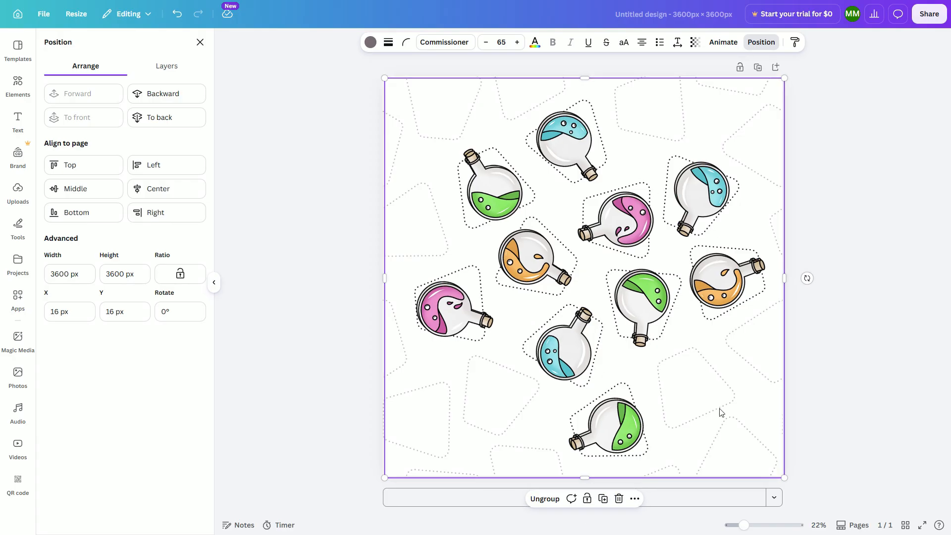
pyautogui.moveTo(721, 414); pyautogui.dragTo(523, 213)
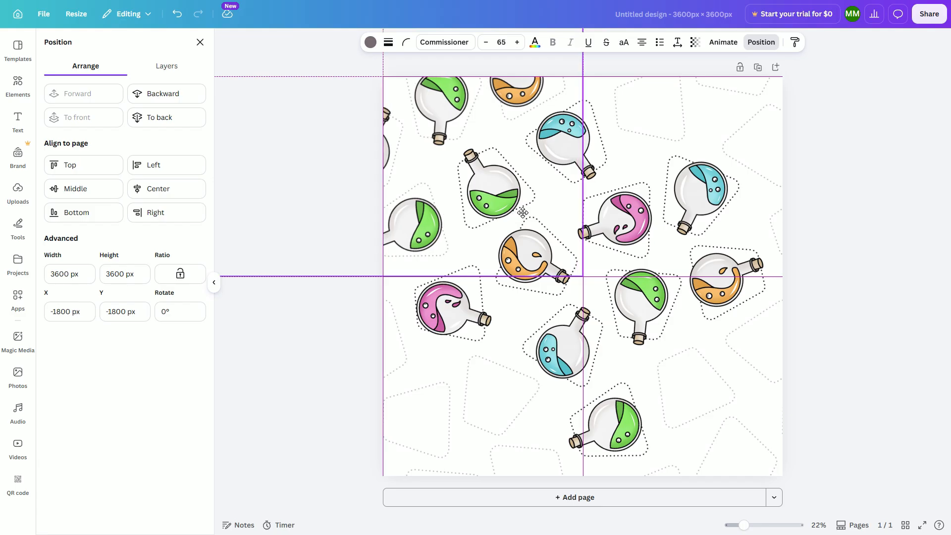
pyautogui.moveTo(523, 213); pyautogui.dragTo(514, 213)
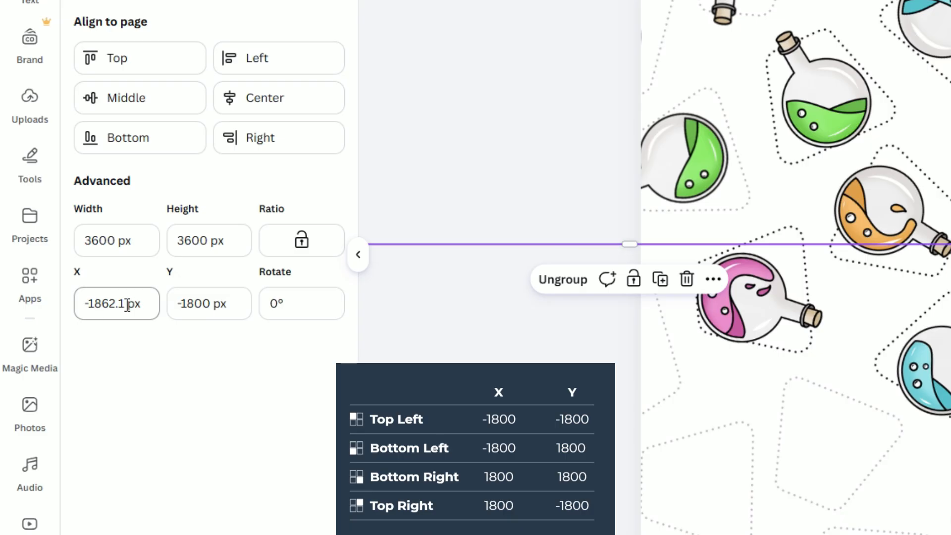
pyautogui.click(124, 304)
pyautogui.write('-')
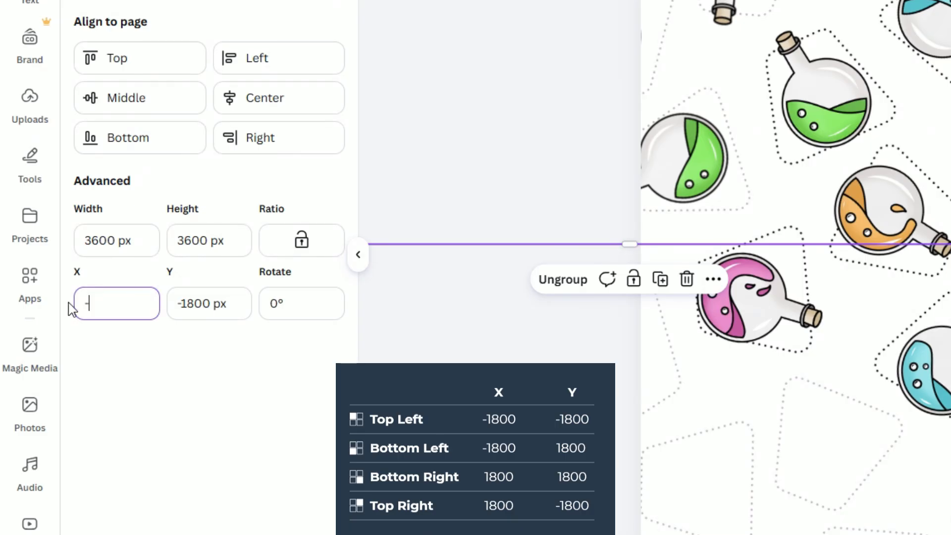
pyautogui.write('1800')
pyautogui.press('Tab')
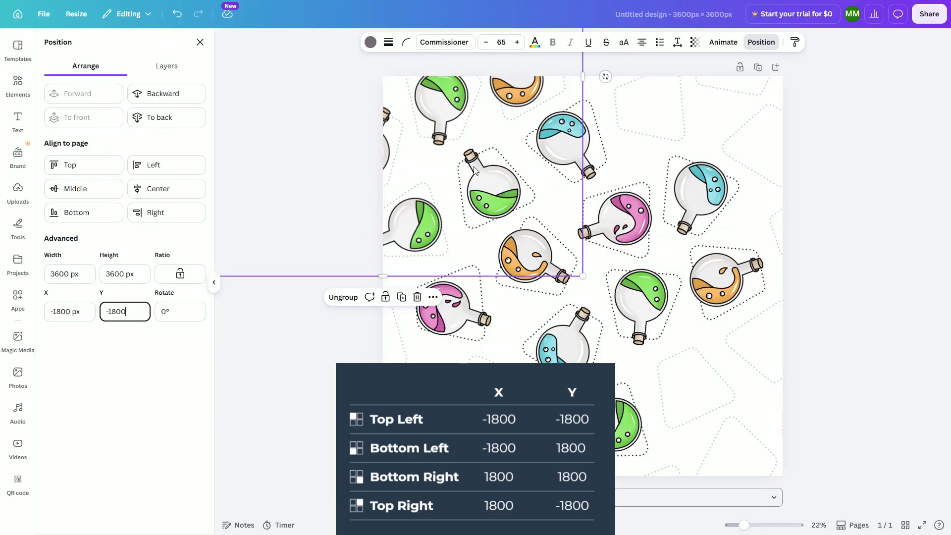
# Duplicate the group again and position the copy at X 1800 px, Y -1800 px.
pyautogui.click(402, 301)
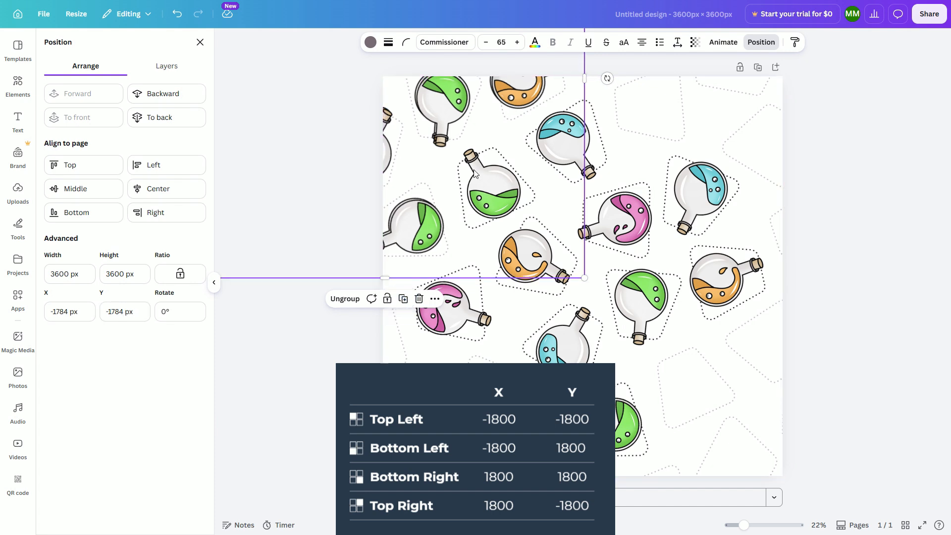
pyautogui.moveTo(397, 130); pyautogui.dragTo(762, 135)
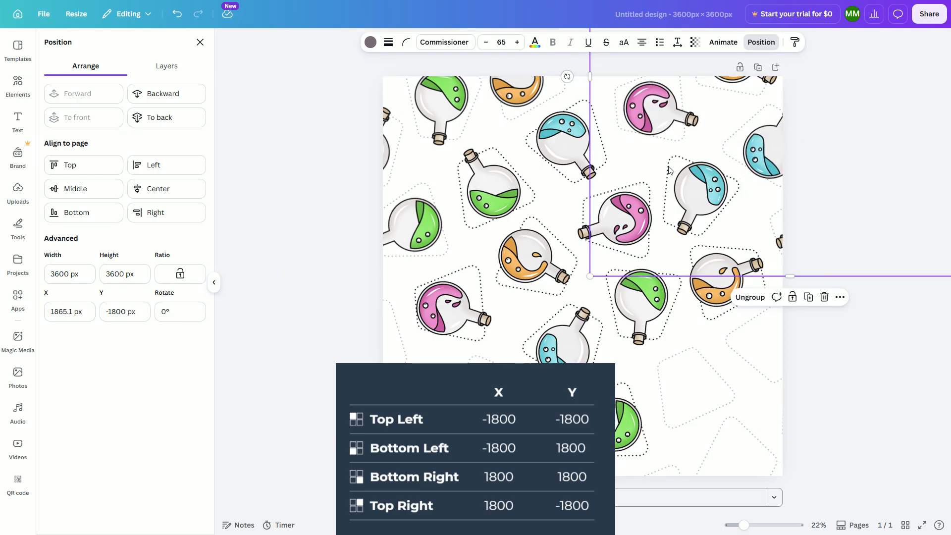
pyautogui.click(73, 311)
pyautogui.doubleClick(72, 311)
pyautogui.write('1800')
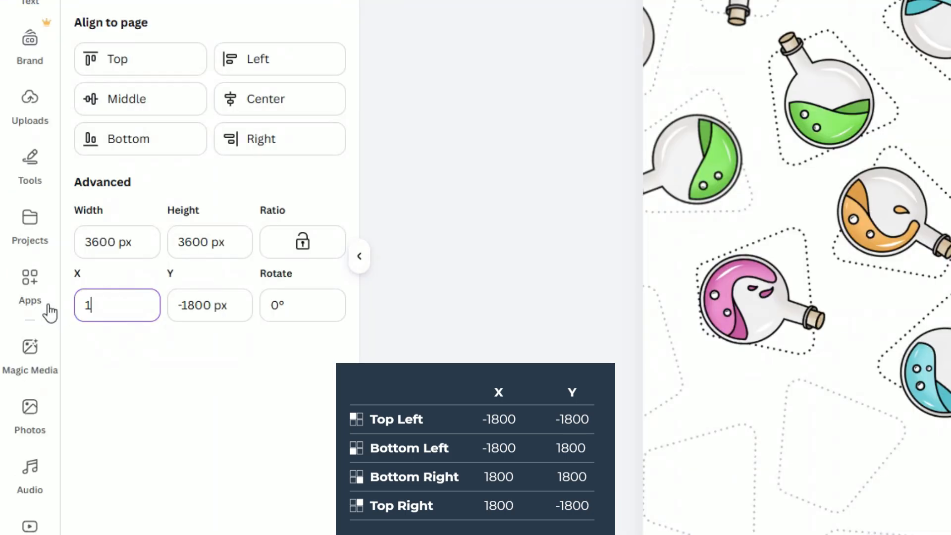
pyautogui.press('Tab')
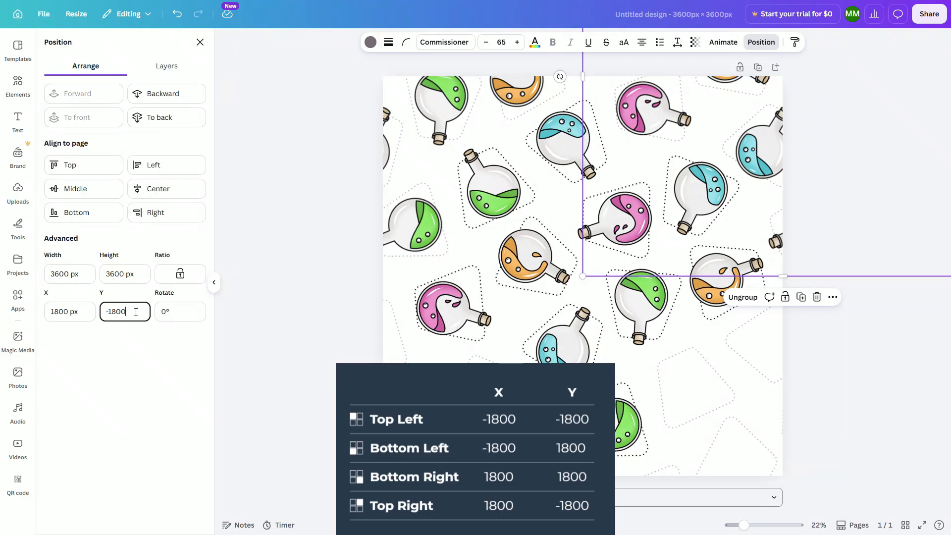
pyautogui.click(69, 311)
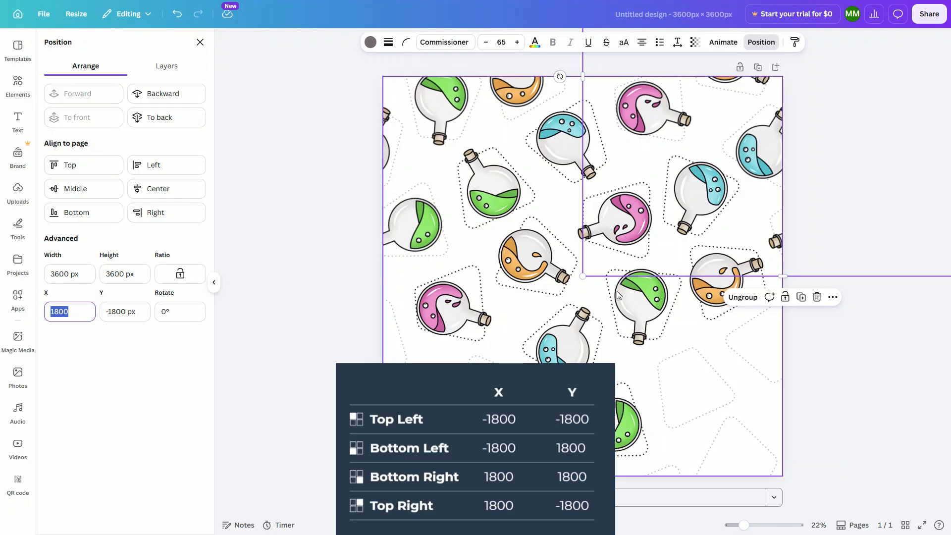
pyautogui.click(719, 197)
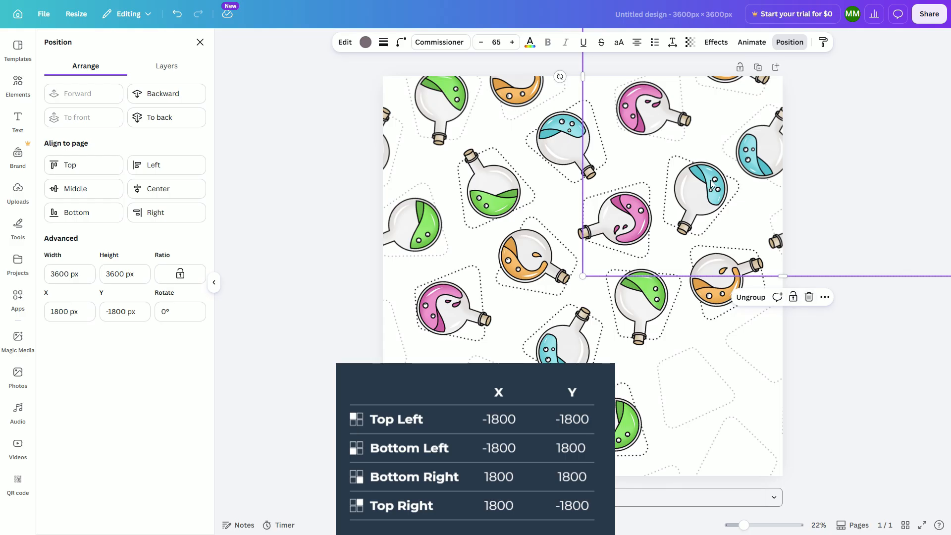
pyautogui.click(887, 378)
pyautogui.click(775, 146)
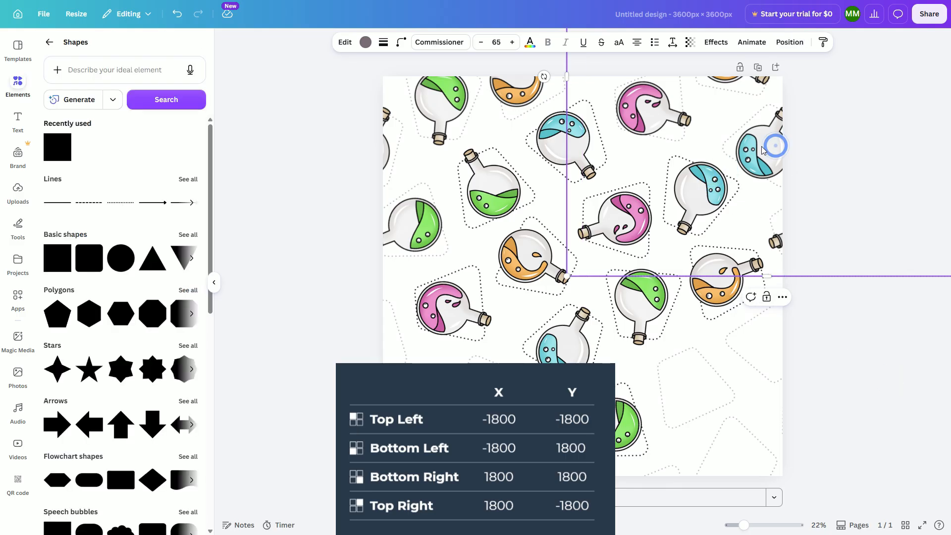
pyautogui.hotkey('ctrl', 'z')
pyautogui.click(866, 361)
# Duplicate the upper-right group copy and position the new copy at X 1800 px, Y 1800 px.
pyautogui.click(763, 151)
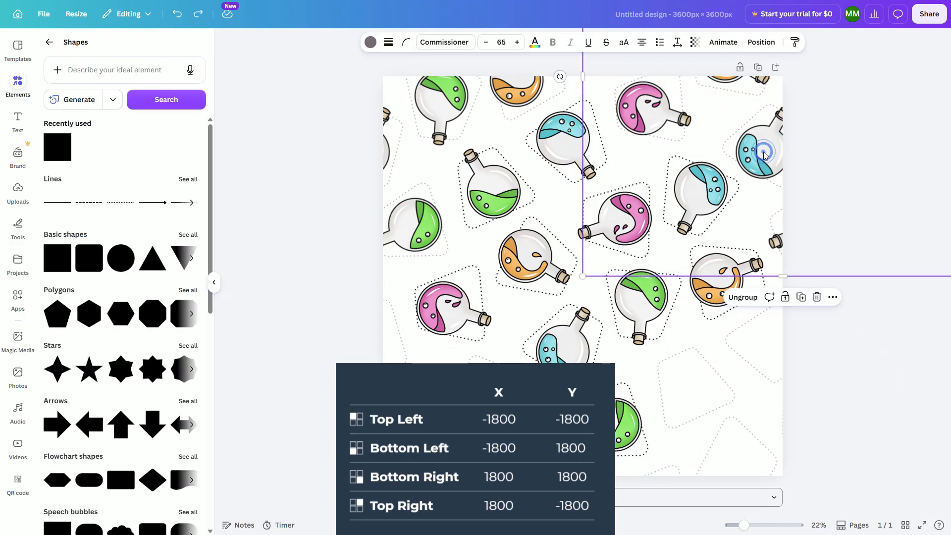
pyautogui.click(801, 297)
pyautogui.moveTo(661, 169); pyautogui.dragTo(678, 320)
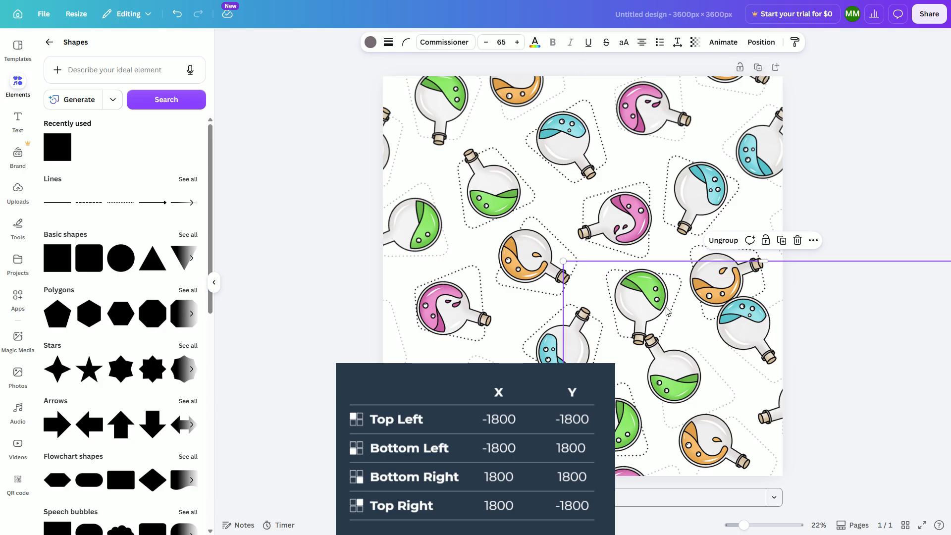
pyautogui.click(761, 42)
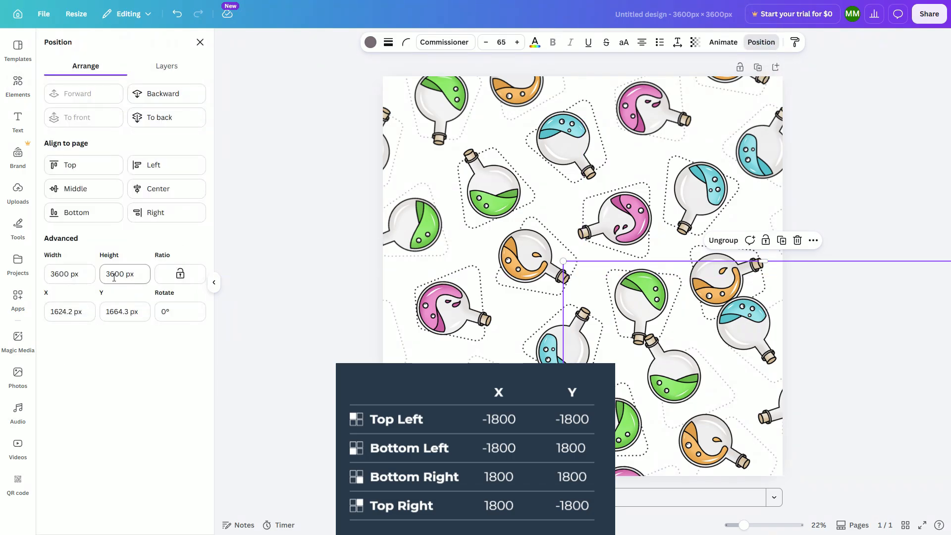
pyautogui.click(73, 312)
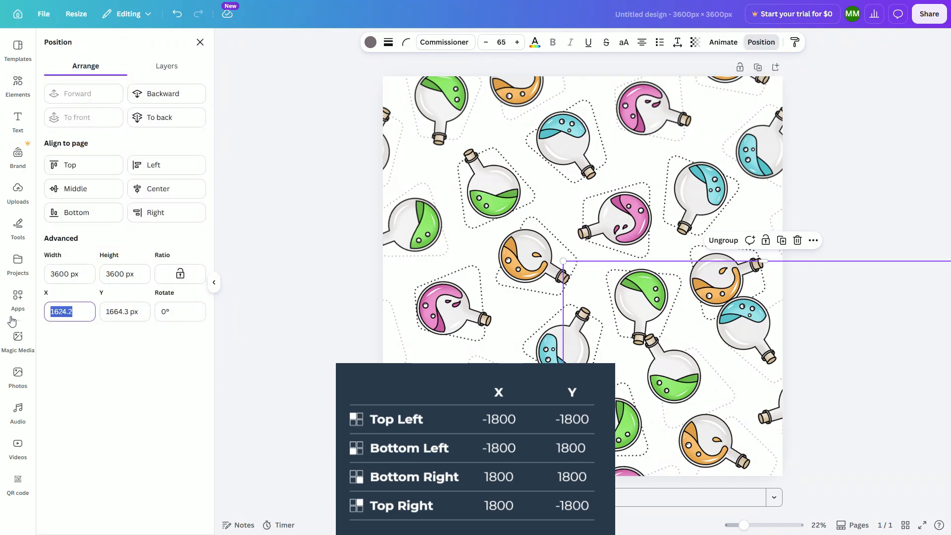
pyautogui.write('18')
pyautogui.press('Tab')
pyautogui.press('BackSpace')
pyautogui.press('BackSpace')
pyautogui.press('BackSpace')
pyautogui.press('BackSpace')
pyautogui.press('BackSpace')
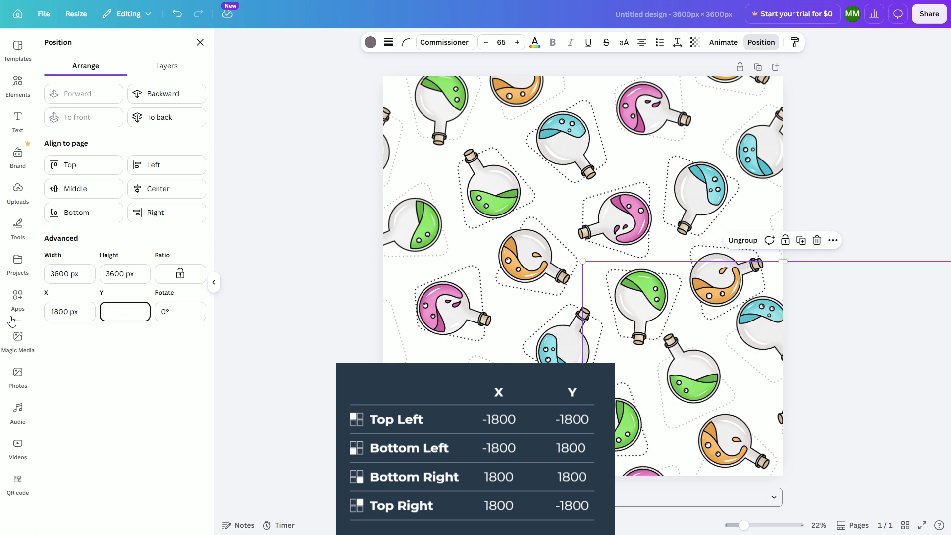
pyautogui.press('Tab')
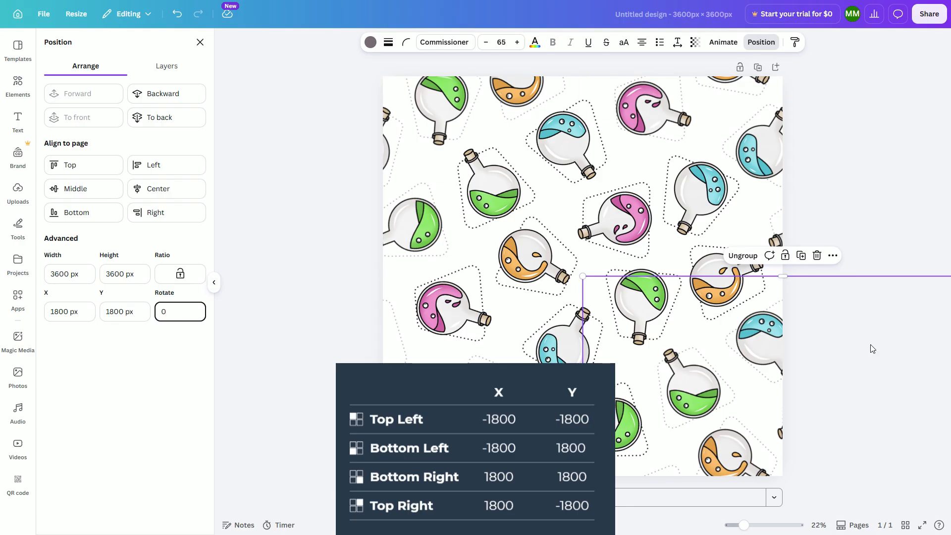
# Place another group copy at the lower left, setting its position to X -1800 px, Y 1800 px.
pyautogui.moveTo(802, 333); pyautogui.dragTo(403, 339)
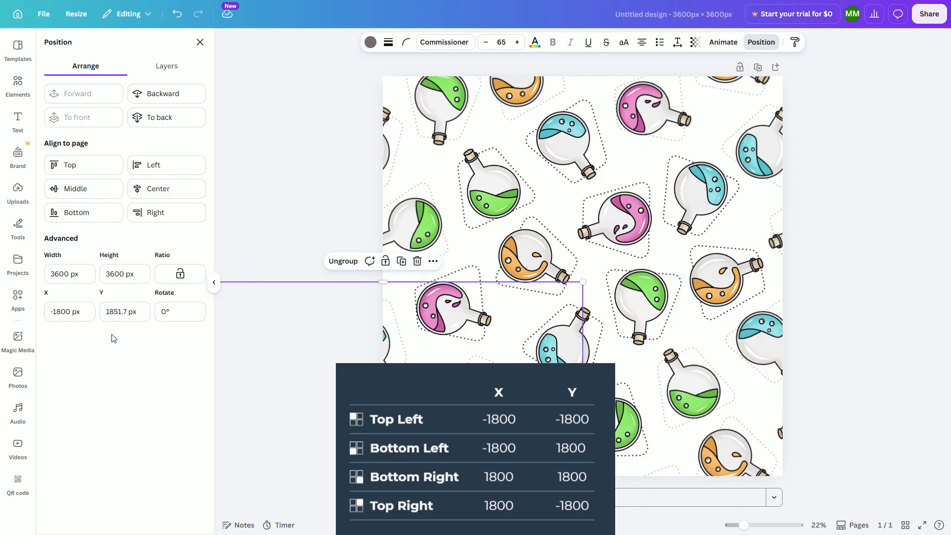
pyautogui.click(70, 311)
pyautogui.write('-1')
pyautogui.press('Tab')
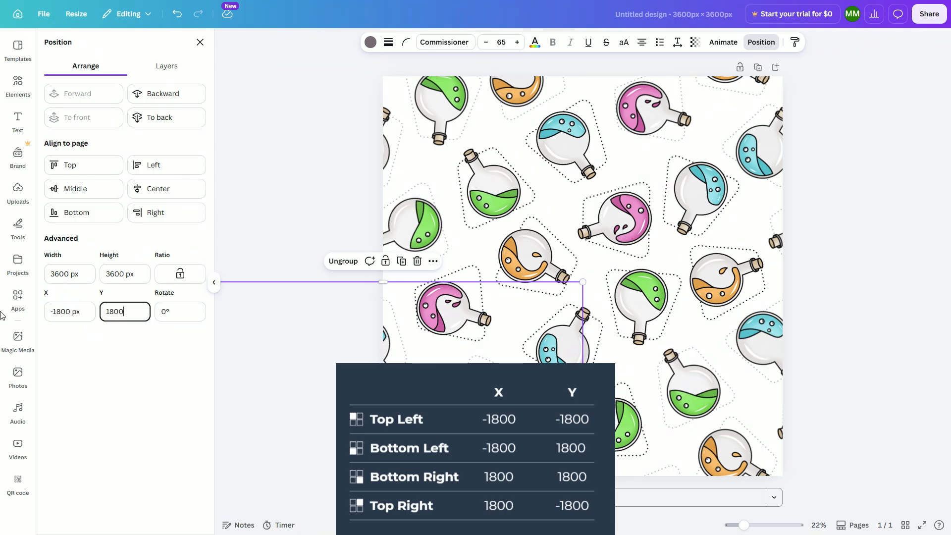
pyautogui.write('1800')
pyautogui.press('Tab')
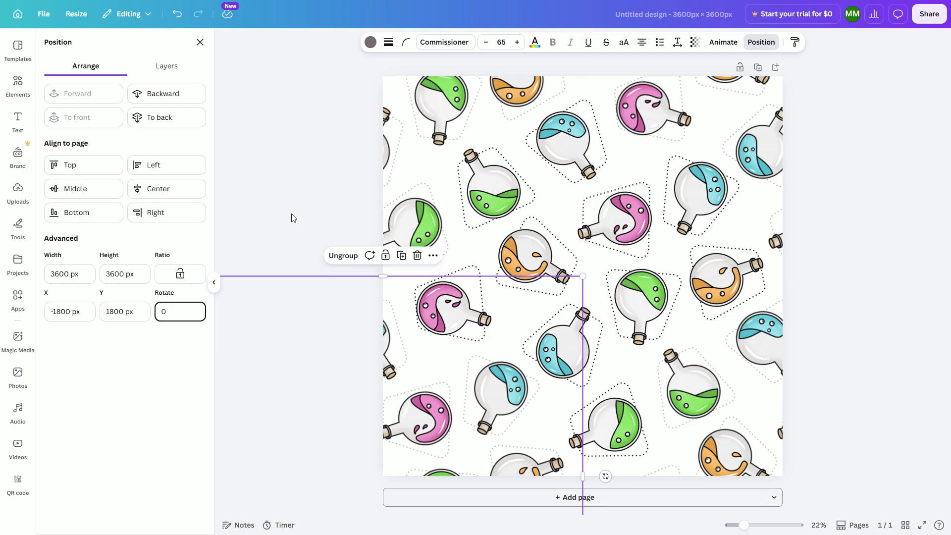
# Unlock the locked dotted-outline guide layer beneath the bottle groups and delete it.
pyautogui.click(935, 174)
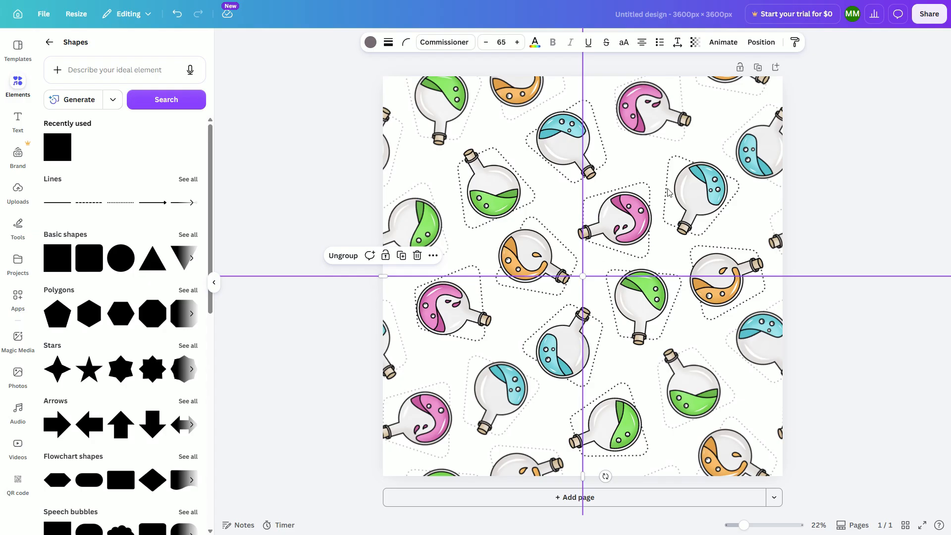
pyautogui.click(880, 499)
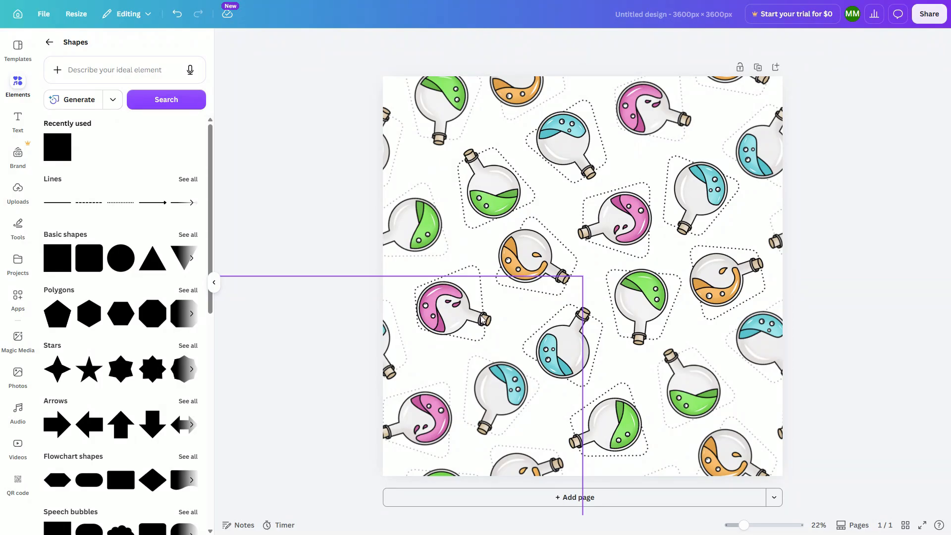
pyautogui.click(650, 220)
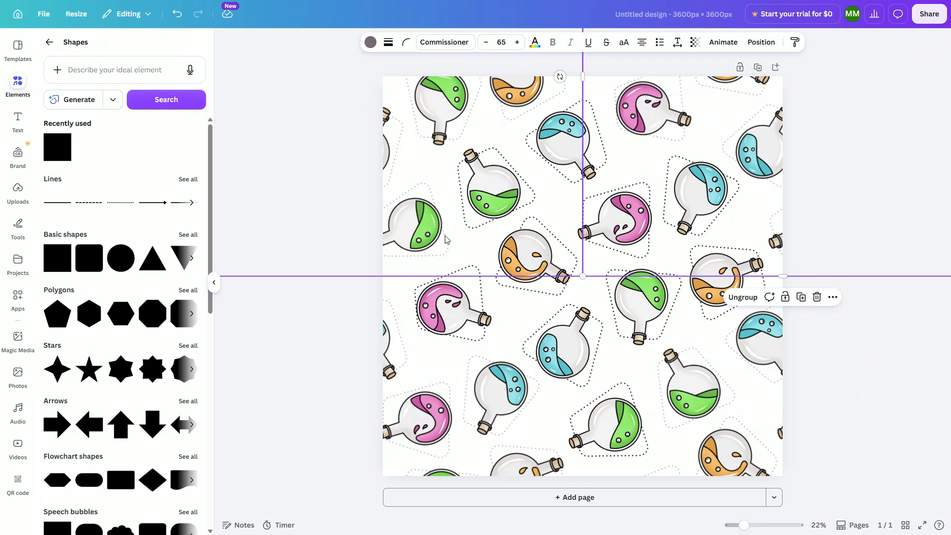
pyautogui.click(759, 43)
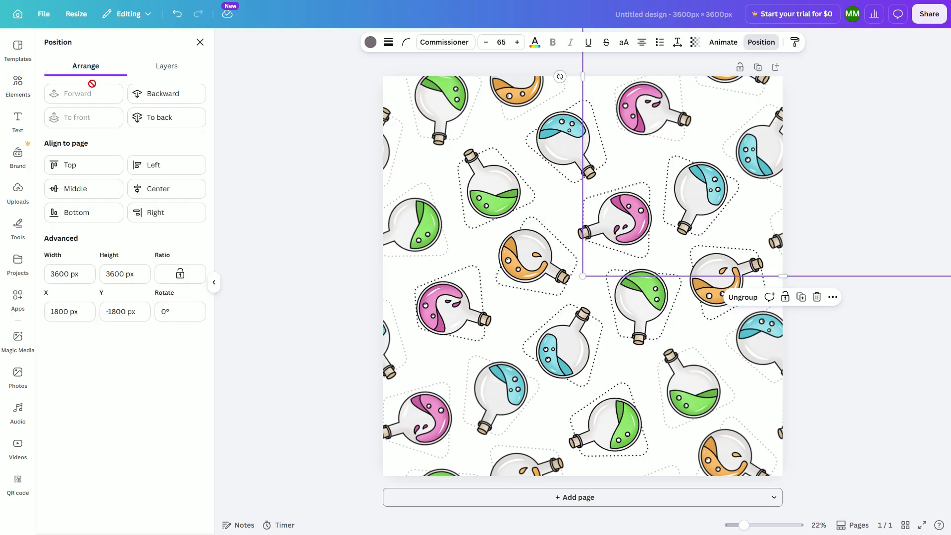
pyautogui.click(167, 69)
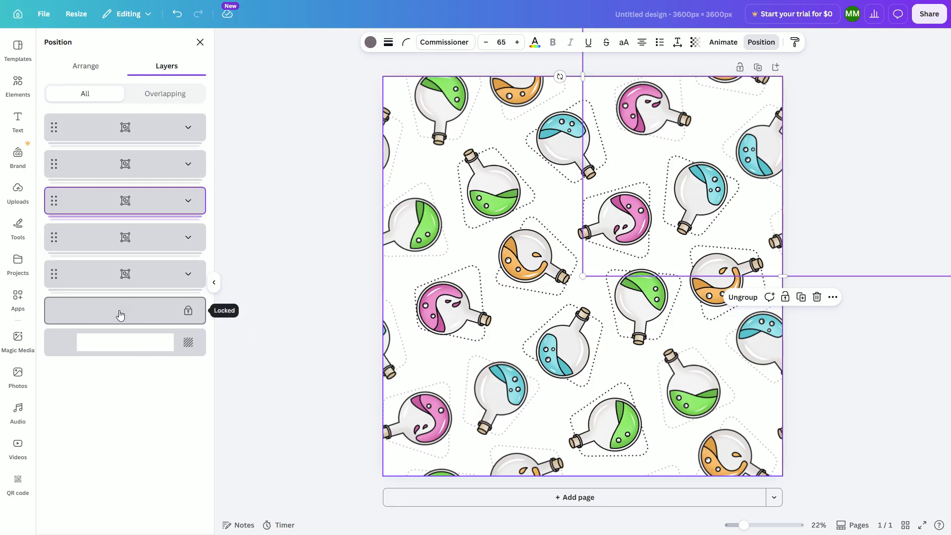
pyautogui.click(190, 315)
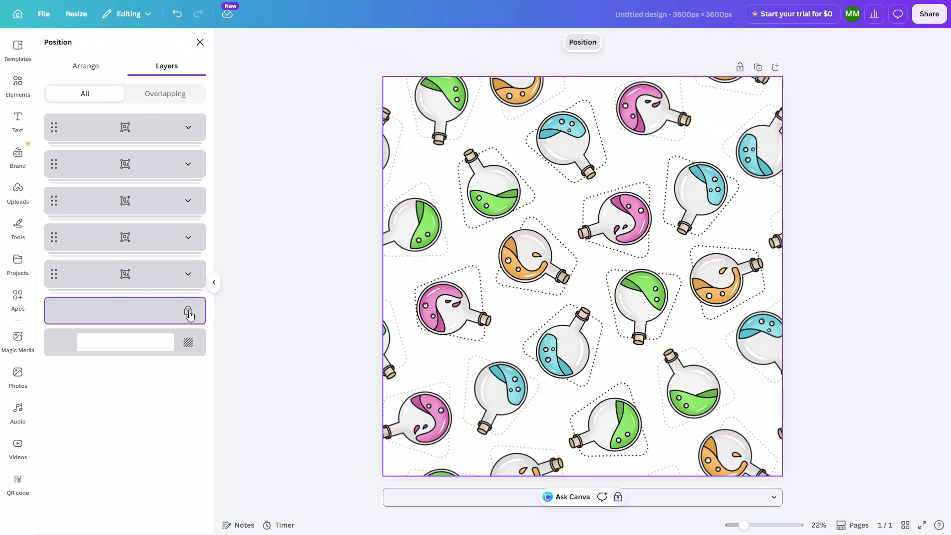
pyautogui.rightClick(188, 314)
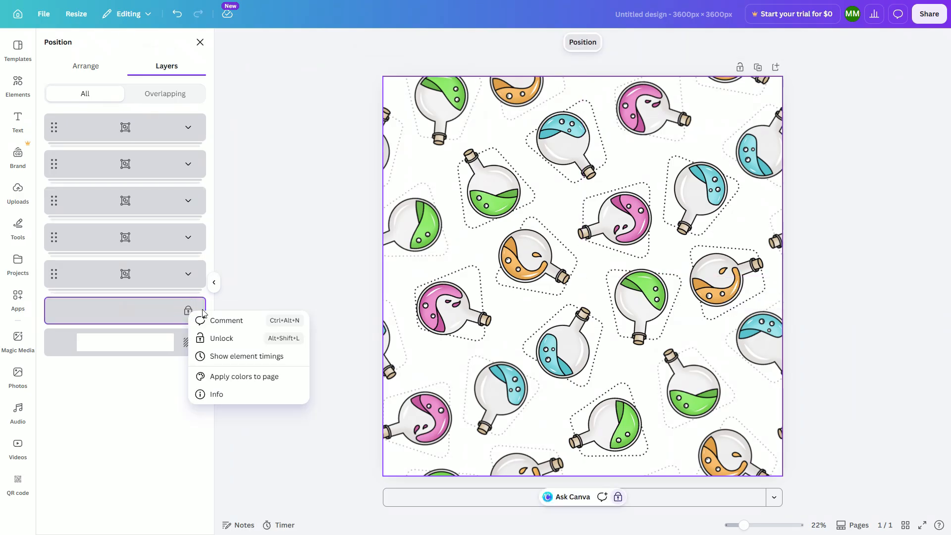
pyautogui.click(226, 339)
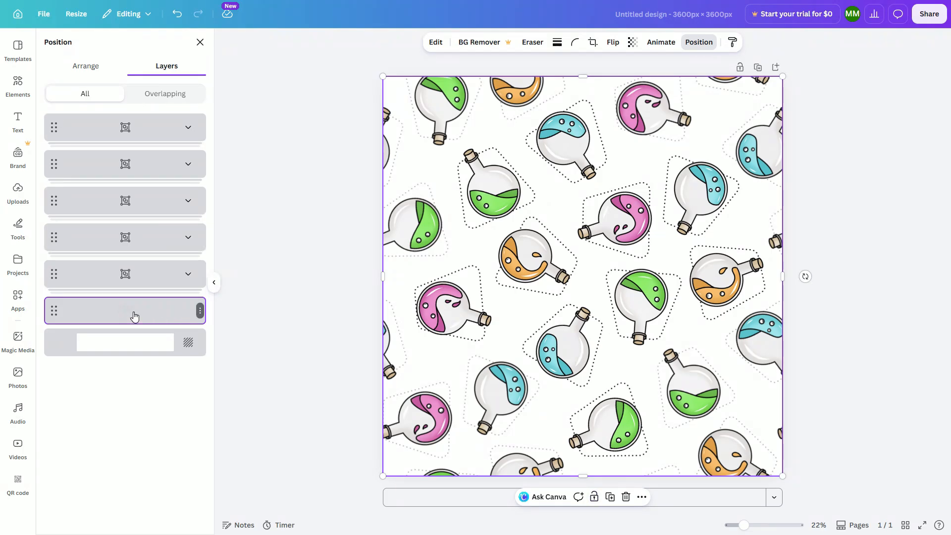
pyautogui.press('Delete')
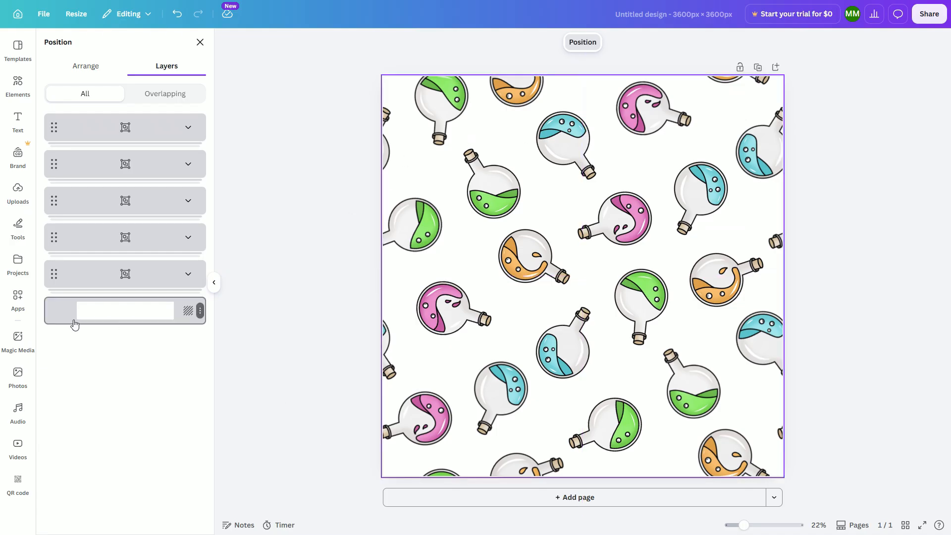
# Set the page background colour to purple #7545AB.
pyautogui.click(128, 320)
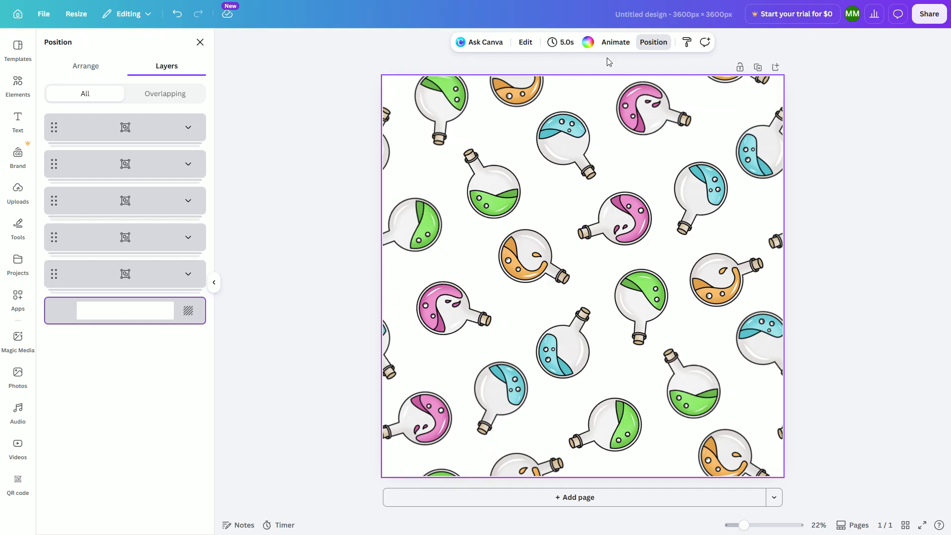
pyautogui.click(587, 43)
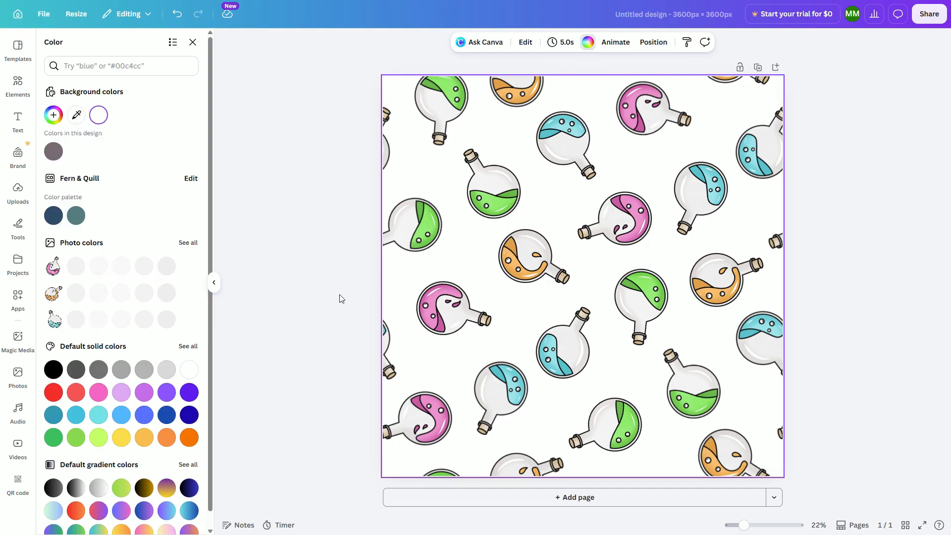
pyautogui.click(53, 115)
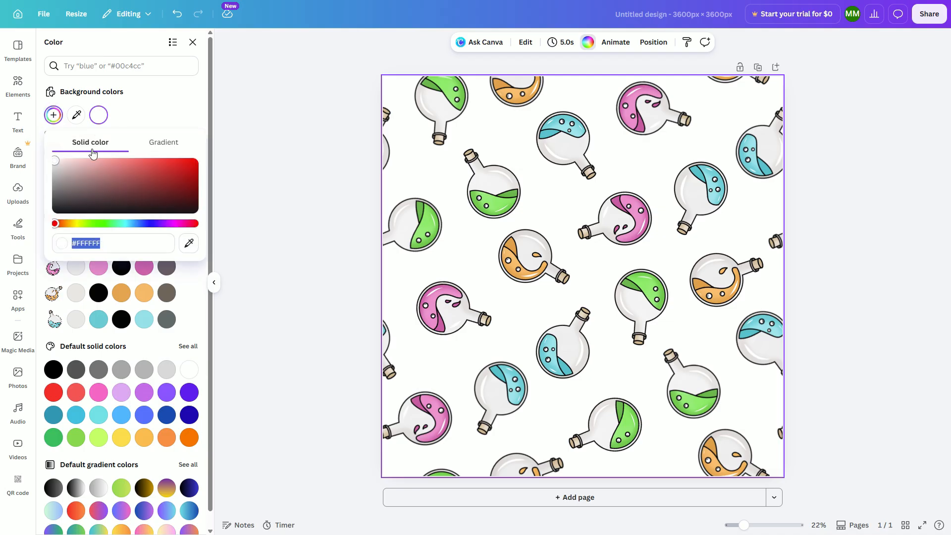
pyautogui.click(164, 223)
pyautogui.moveTo(165, 223); pyautogui.dragTo(160, 223)
pyautogui.moveTo(134, 188)
pyautogui.mouseDown()
pyautogui.moveTo(162, 178)
pyautogui.moveTo(121, 177)
pyautogui.moveTo(138, 177)
pyautogui.mouseUp()
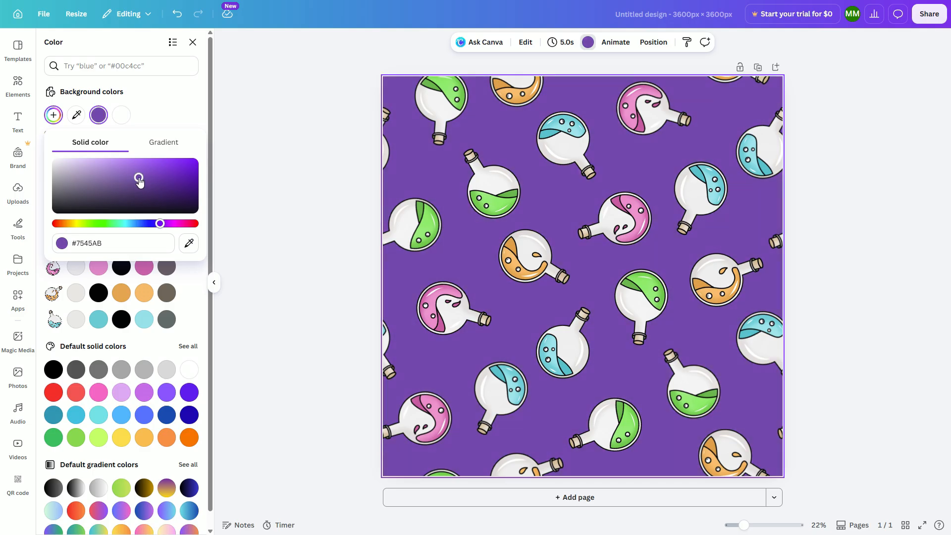
pyautogui.click(237, 214)
pyautogui.click(238, 214)
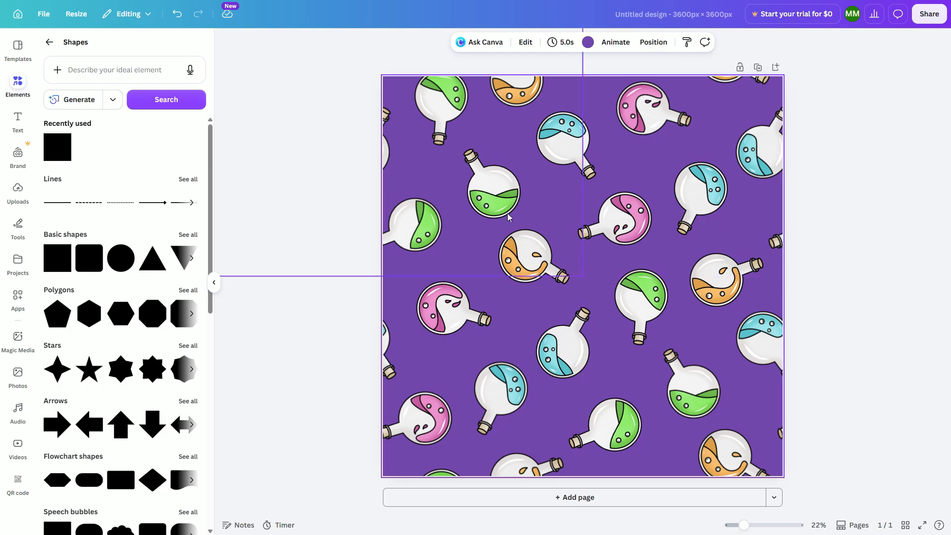
# Download the design as a PNG file.
pyautogui.click(928, 17)
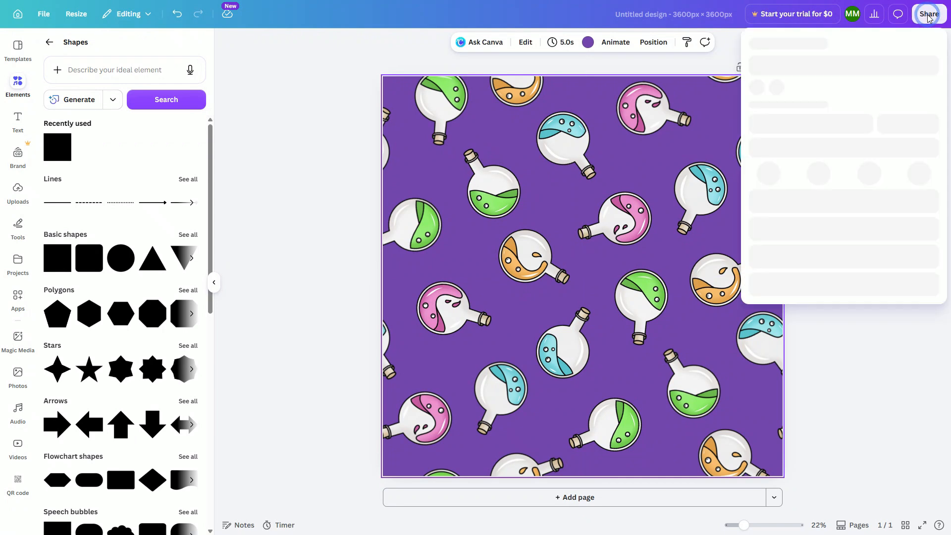
pyautogui.click(772, 247)
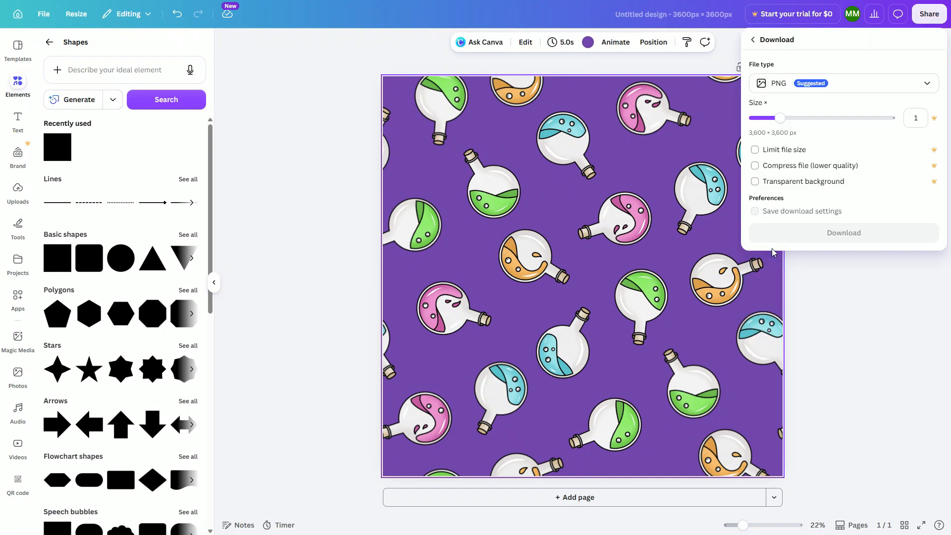
pyautogui.click(777, 87)
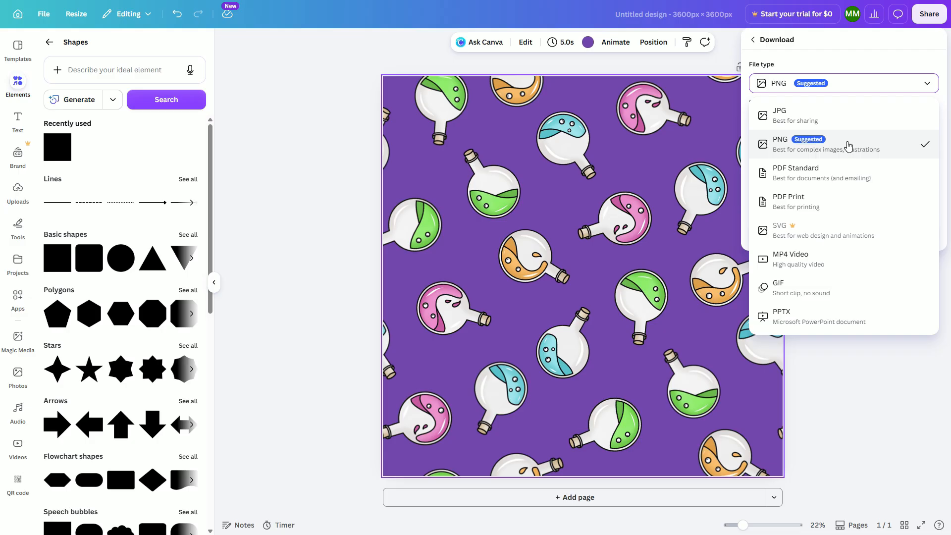
pyautogui.click(775, 145)
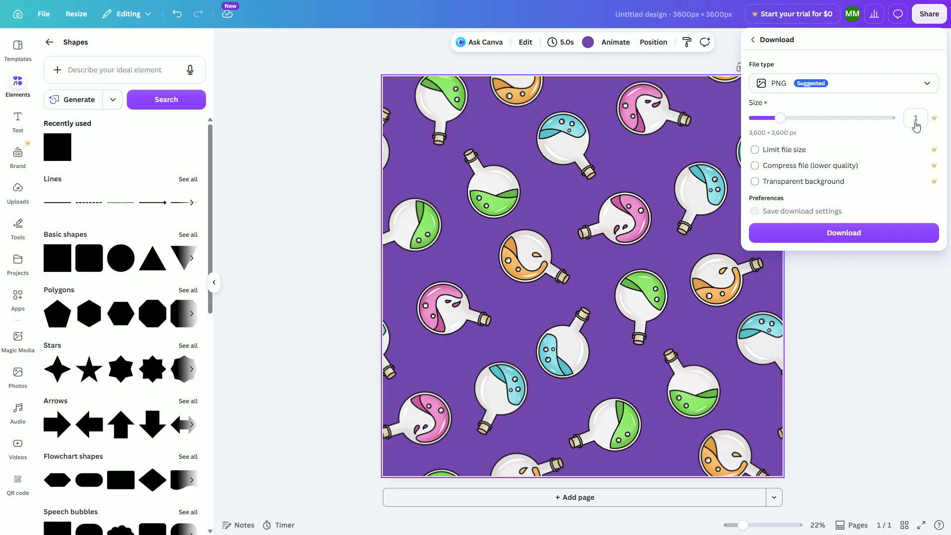
pyautogui.click(782, 122)
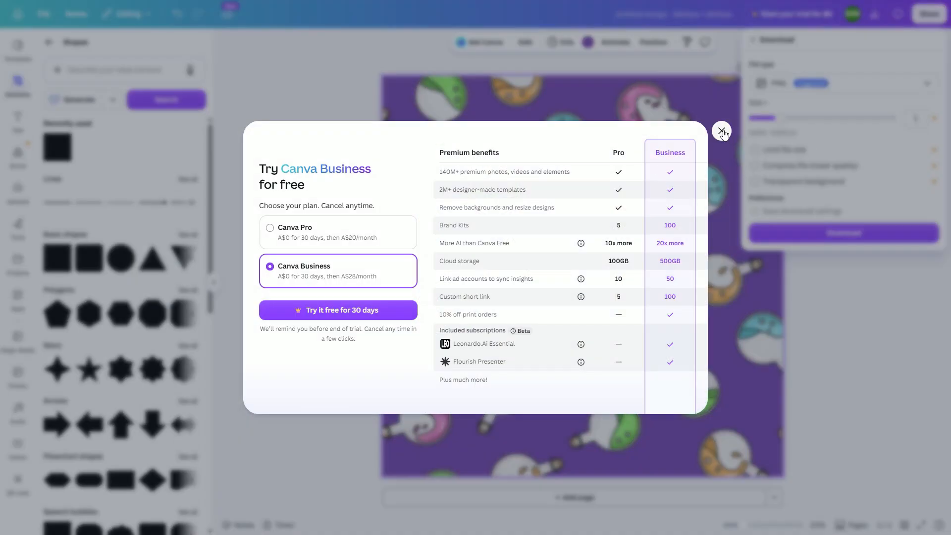
pyautogui.click(721, 132)
pyautogui.click(929, 14)
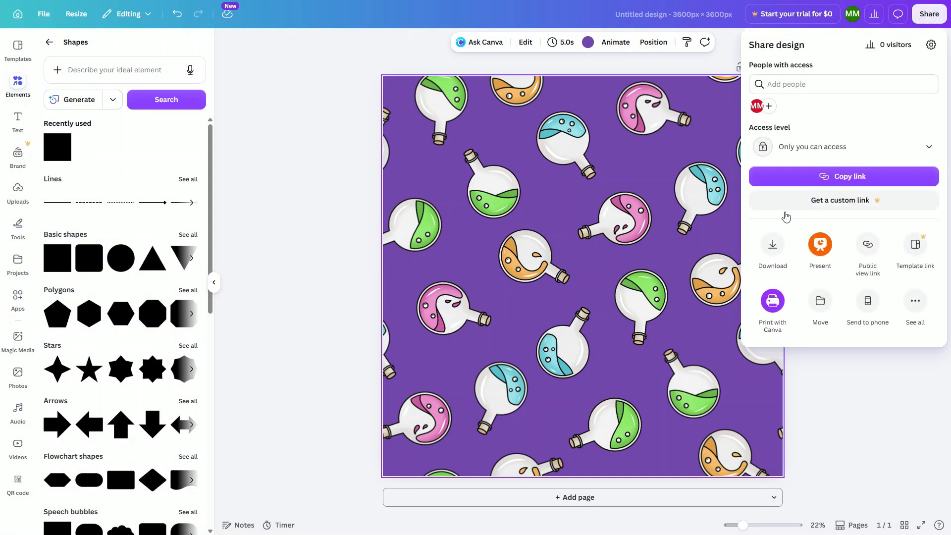
pyautogui.click(774, 248)
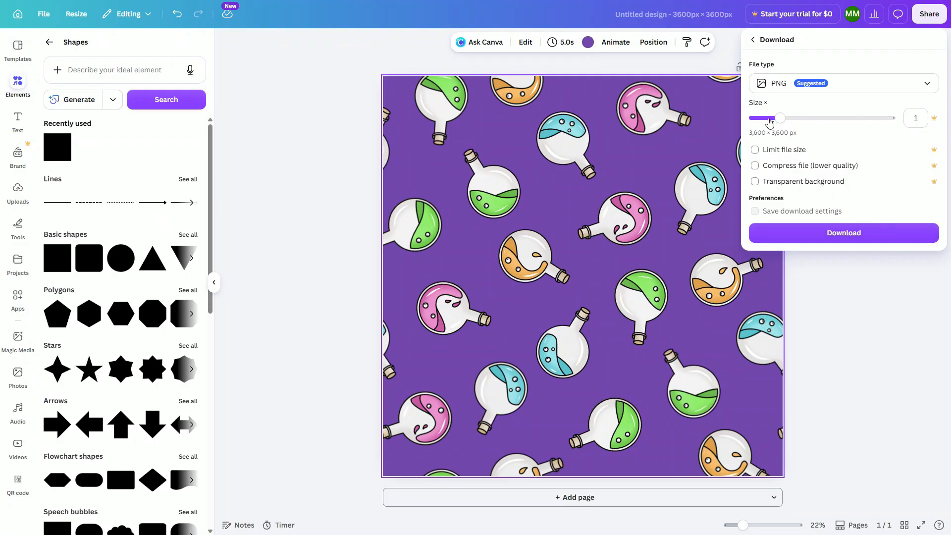
pyautogui.click(834, 236)
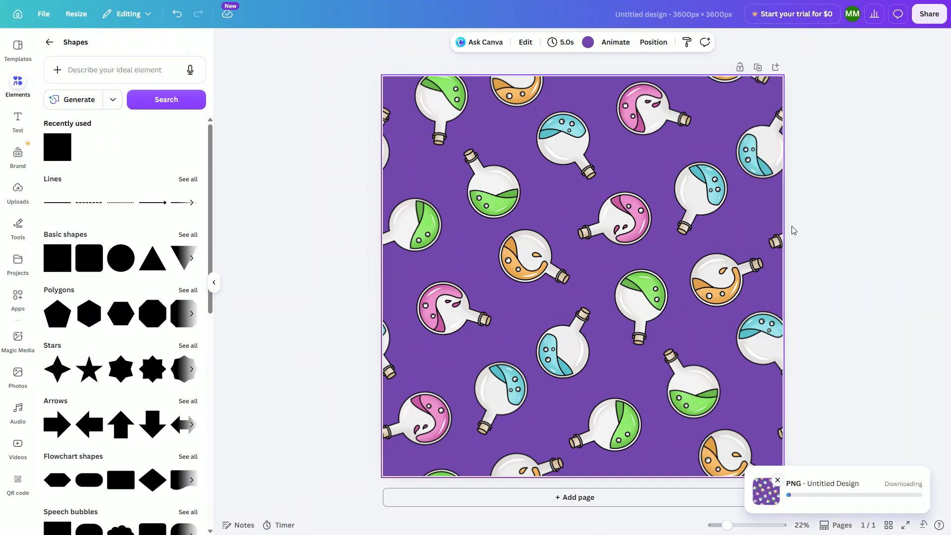